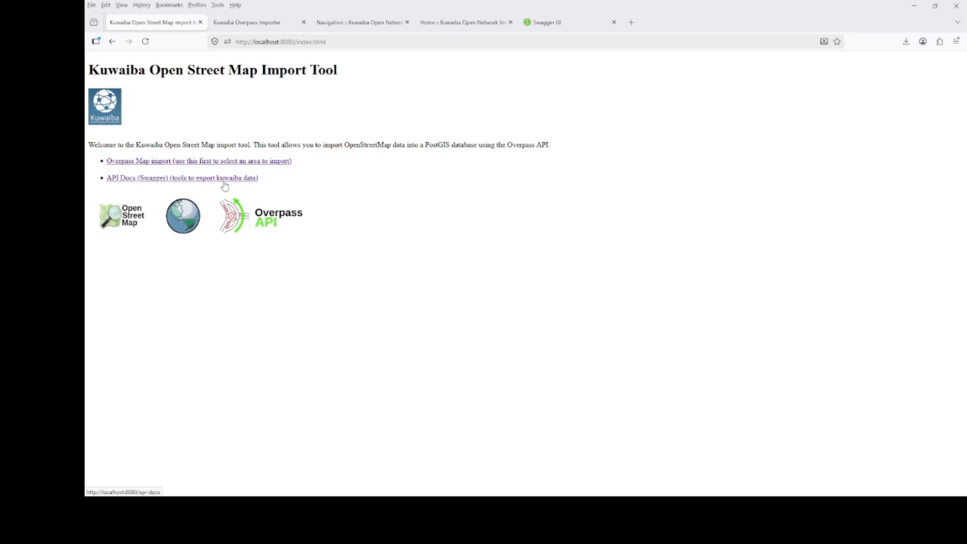
# - In the Overpass importer, clear the existing bounding box and draw a new rectangle covering Bitterne Park, Midanbury and Townhill Park
pyautogui.click(264, 23)
pyautogui.click(909, 236)
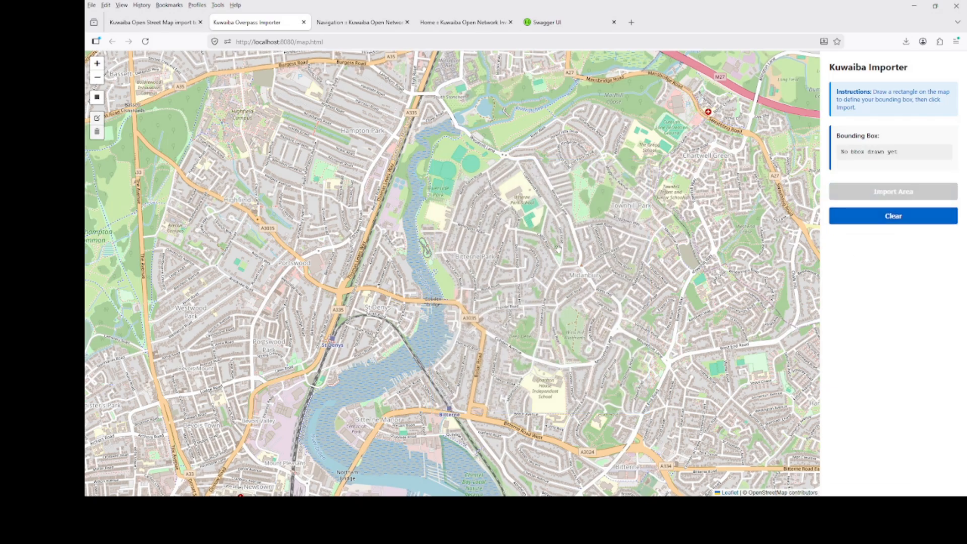
pyautogui.scroll(-2, 558, 247)
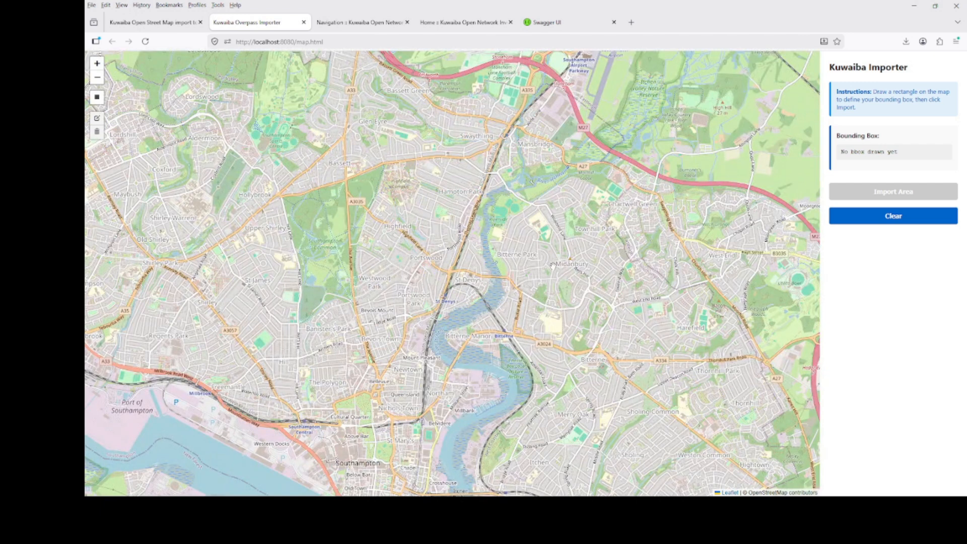
pyautogui.click(96, 97)
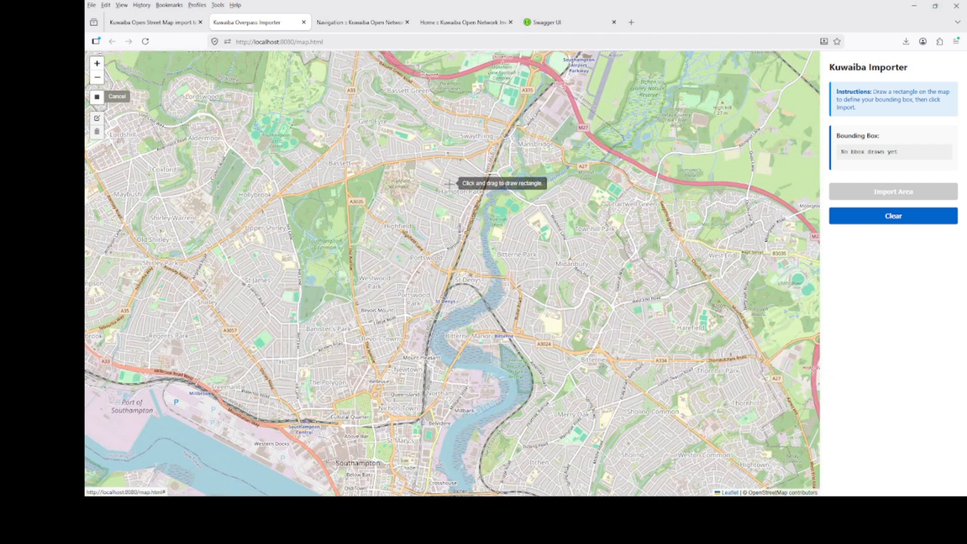
pyautogui.moveTo(474, 185)
pyautogui.mouseDown()
pyautogui.moveTo(640, 235)
pyautogui.moveTo(670, 342)
pyautogui.moveTo(667, 379)
pyautogui.moveTo(657, 373)
pyautogui.mouseUp()
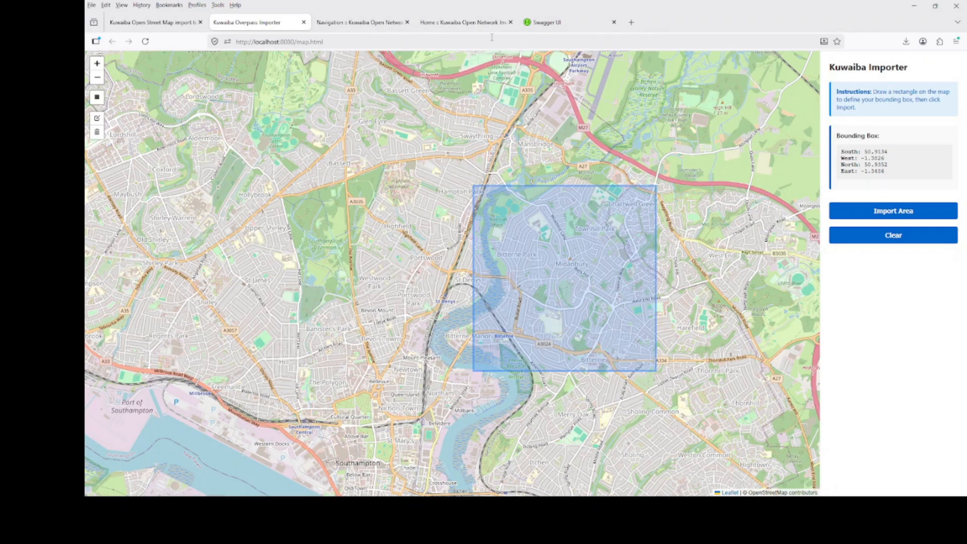
# - Switch to Swagger UI and execute the /predict/all request to run the full clustering and routing pipeline
pyautogui.click(539, 26)
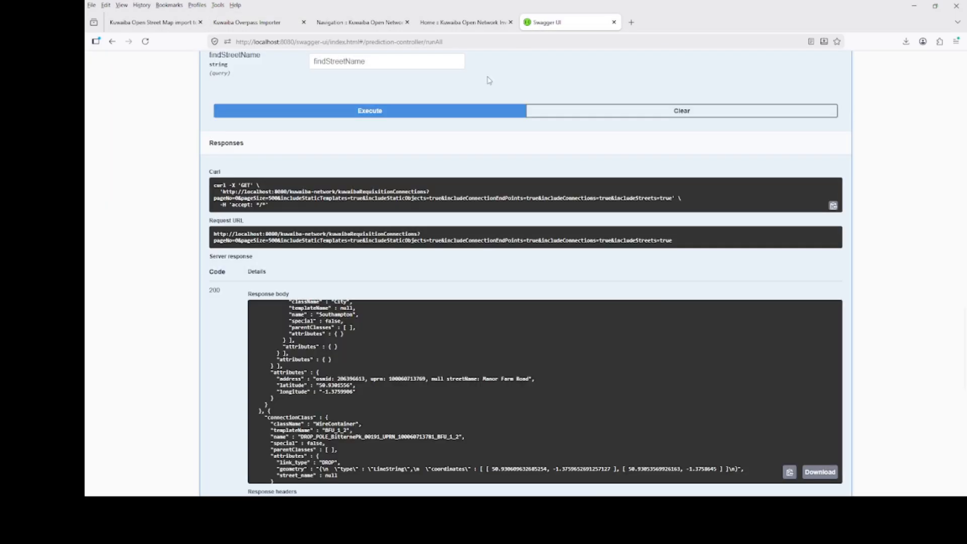
pyautogui.scroll(5, 538, 147)
pyautogui.scroll(15, 539, 147)
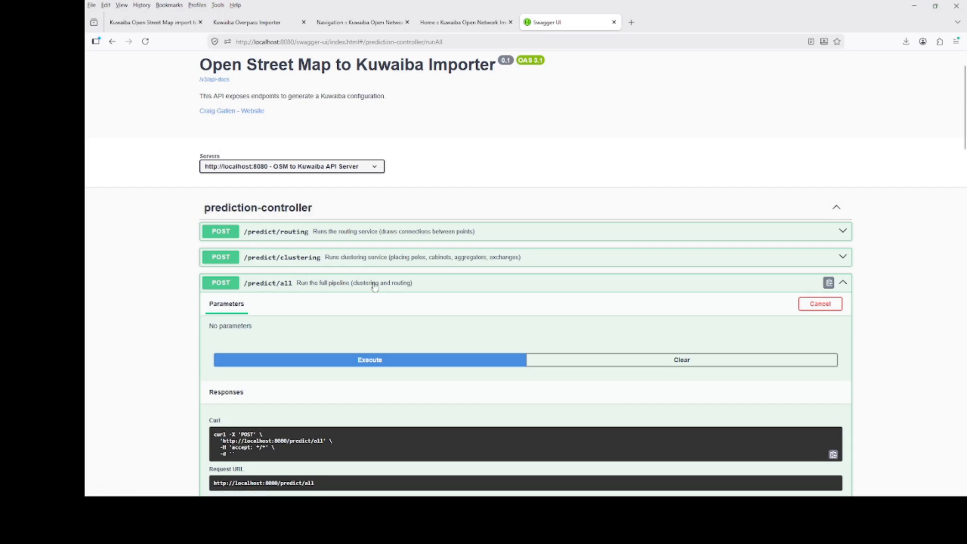
pyautogui.click(377, 361)
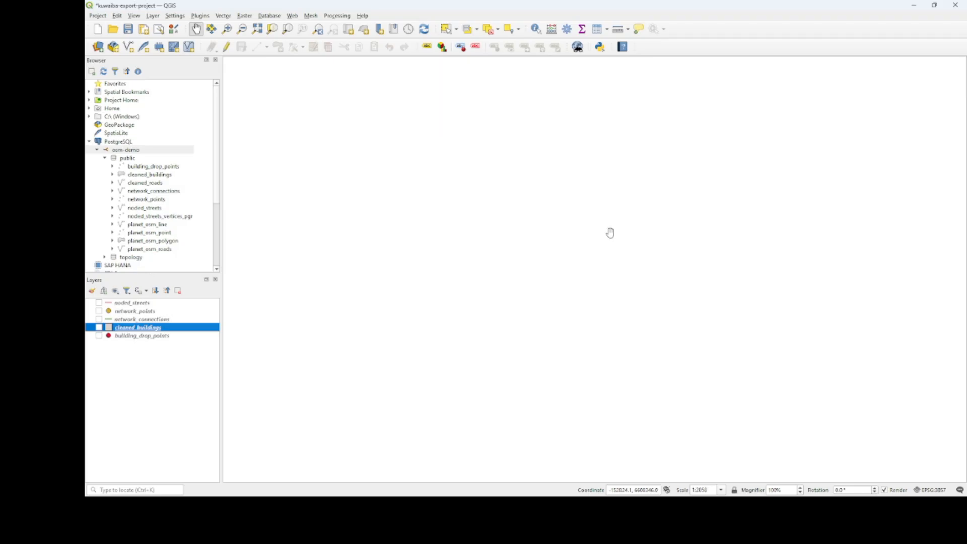
# - In the QGIS project, show the noded_streets and cleaned_buildings layers and inspect the imported area up close
pyautogui.click(99, 303)
pyautogui.scroll(-4, 572, 263)
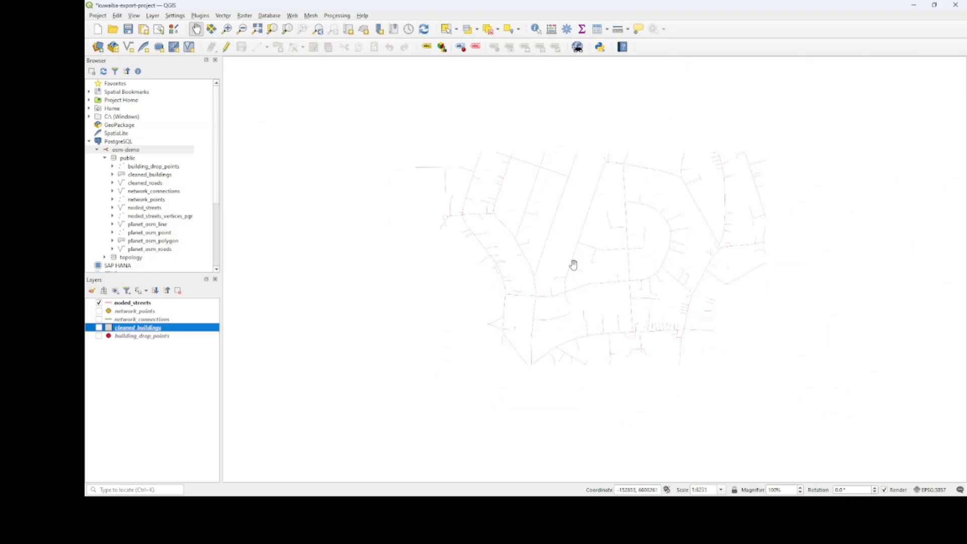
pyautogui.scroll(2, 580, 279)
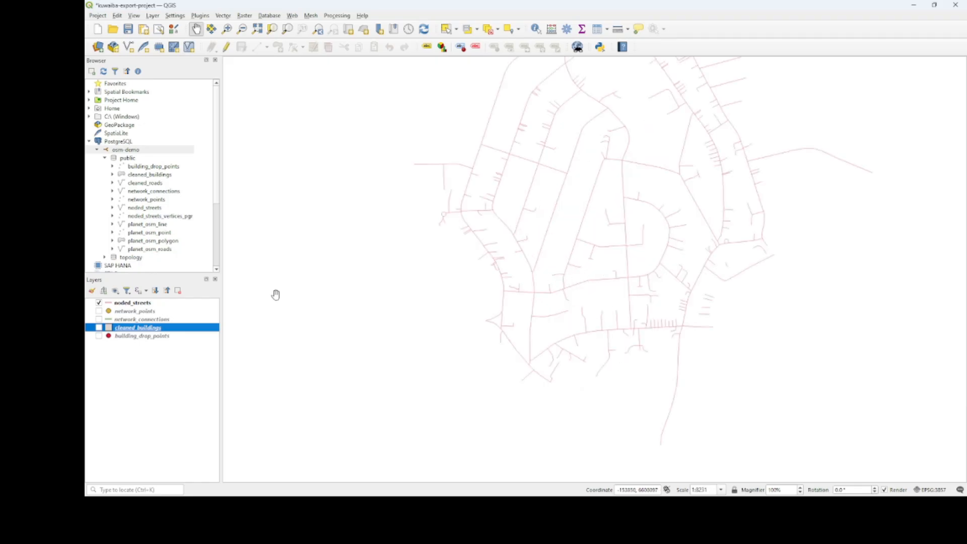
pyautogui.click(98, 328)
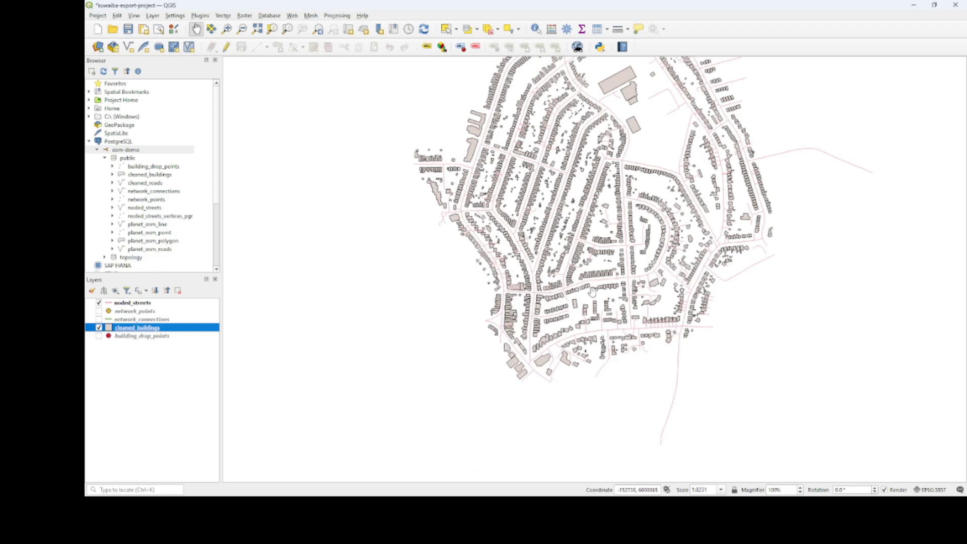
pyautogui.moveTo(831, 241); pyautogui.dragTo(801, 305)
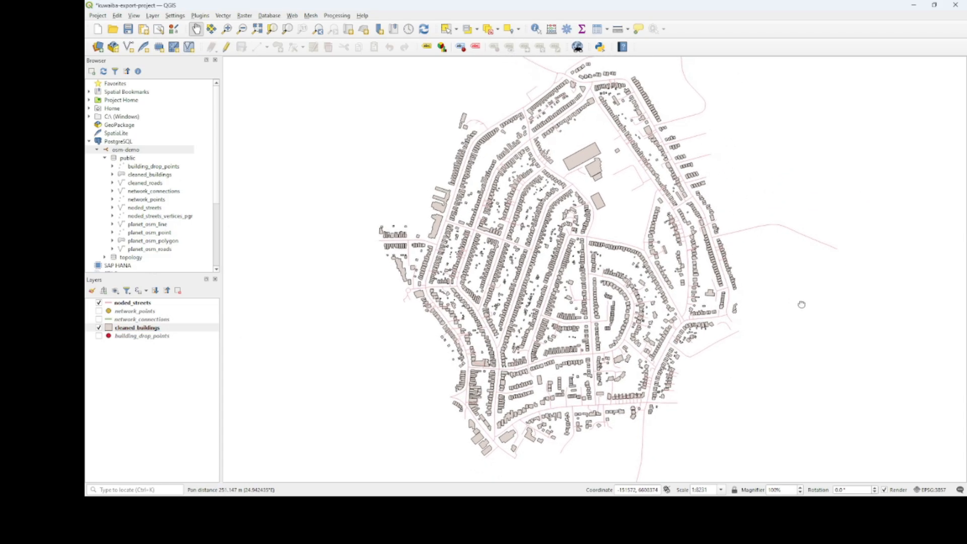
pyautogui.scroll(2, 802, 302)
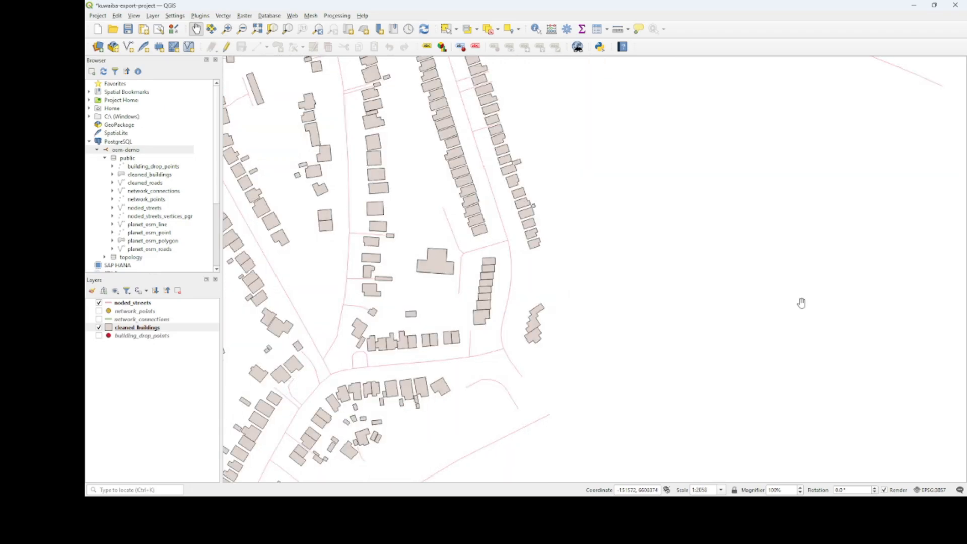
pyautogui.moveTo(515, 296); pyautogui.dragTo(822, 280)
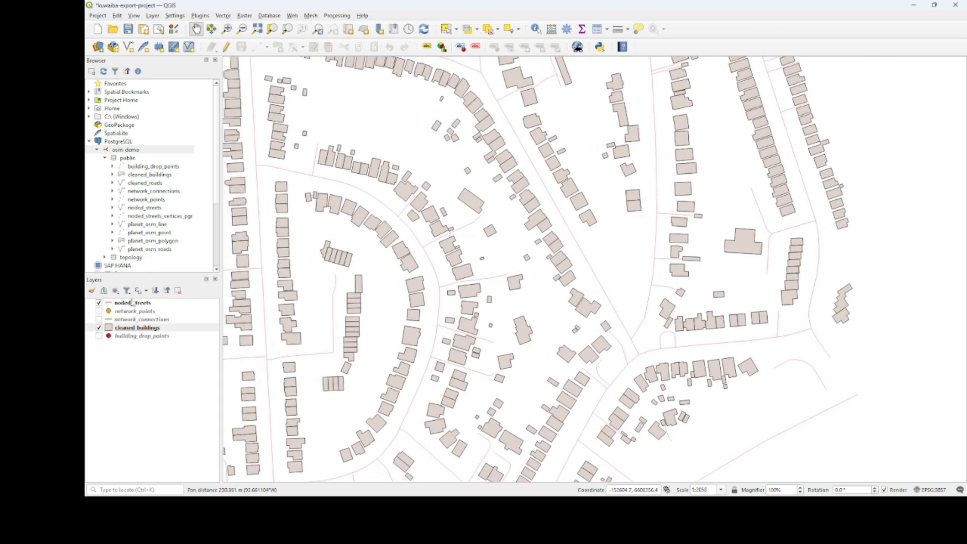
# - Show the building_drop_points, network_points and network_connections layers, hide noded_streets, and inspect the predicted network
pyautogui.click(99, 336)
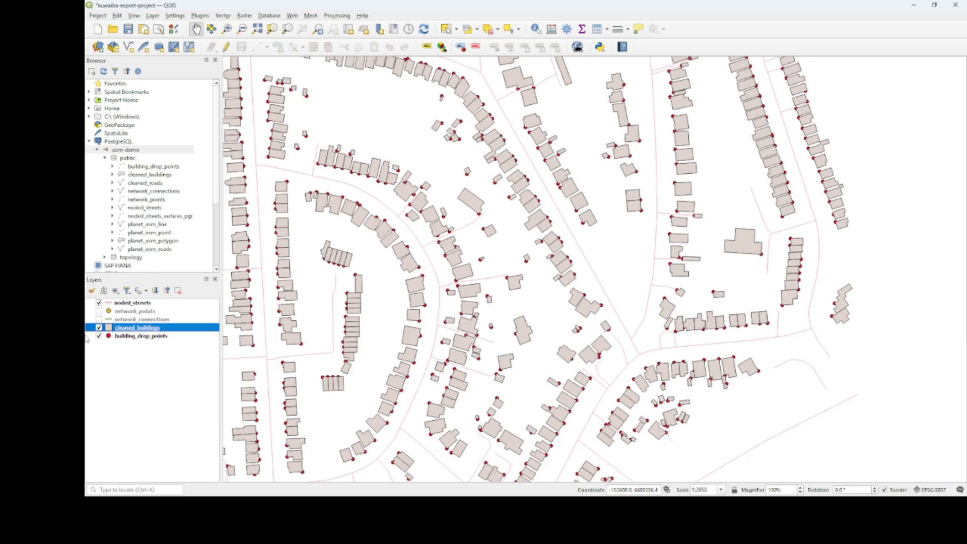
pyautogui.click(99, 311)
pyautogui.click(99, 320)
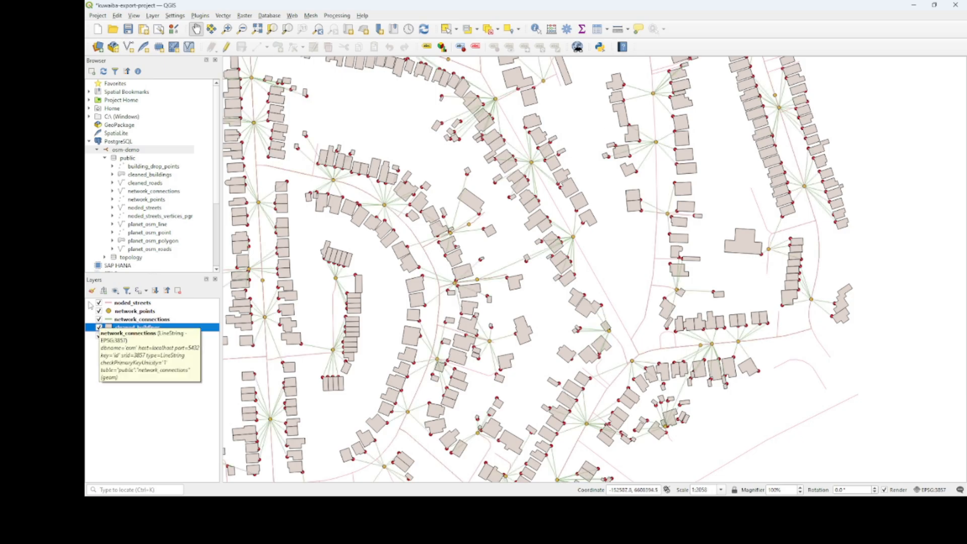
pyautogui.click(99, 303)
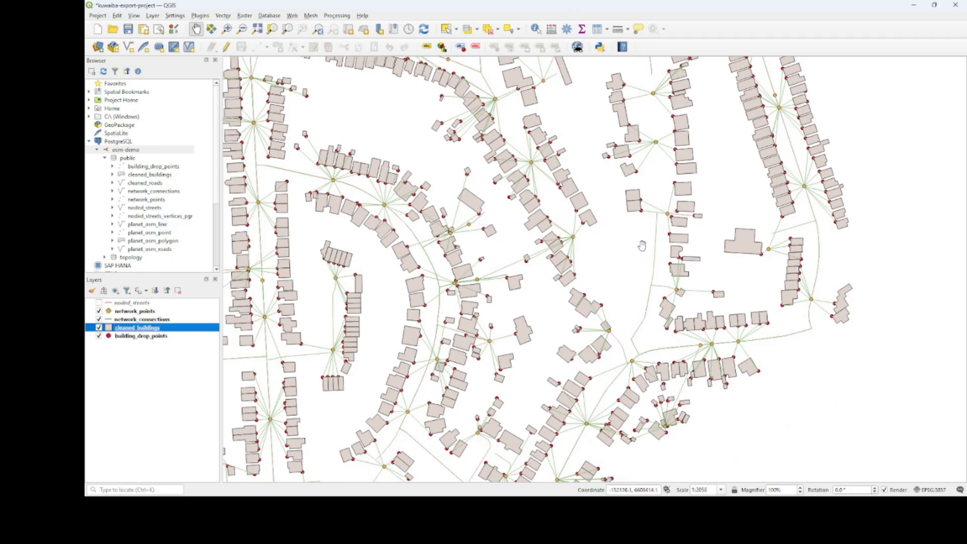
pyautogui.scroll(1, 651, 199)
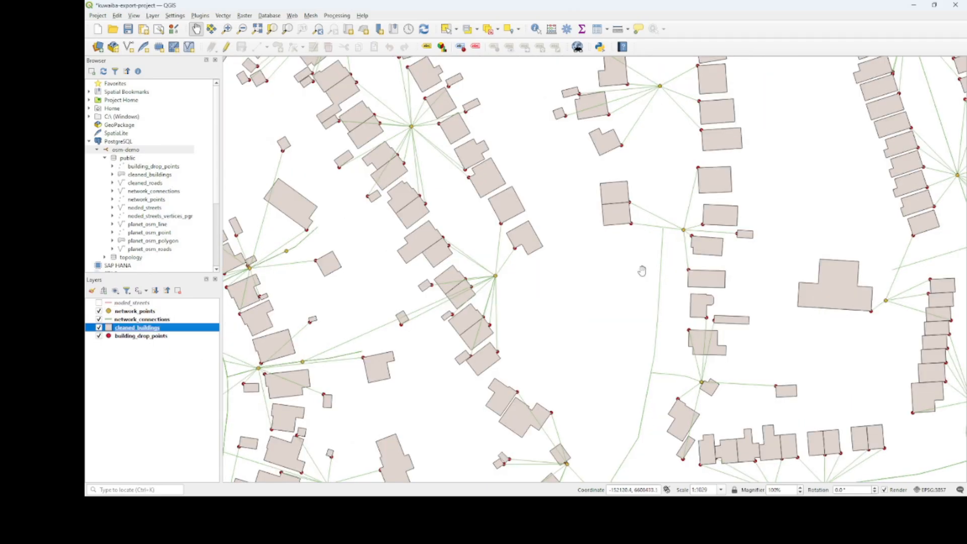
pyautogui.scroll(-1, 641, 275)
pyautogui.scroll(-1, 616, 335)
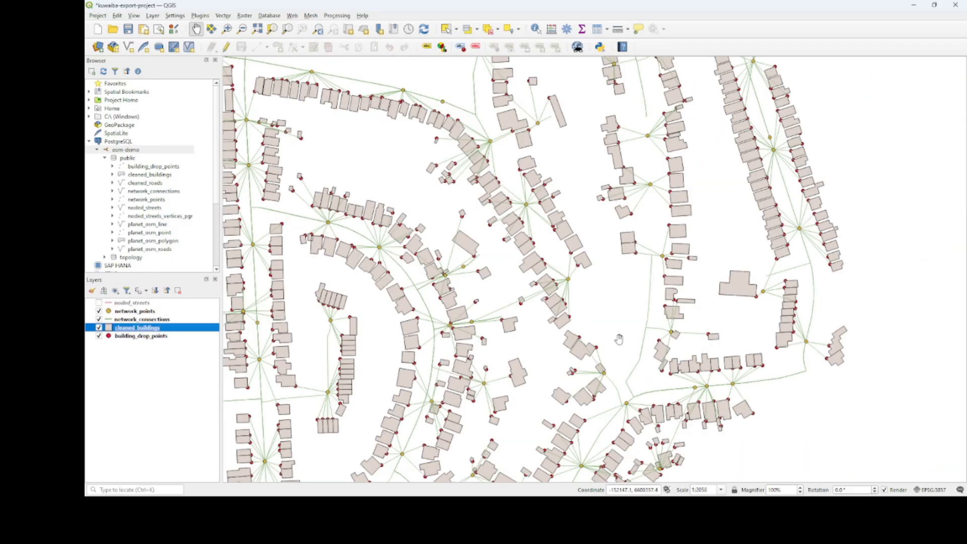
pyautogui.scroll(1, 646, 179)
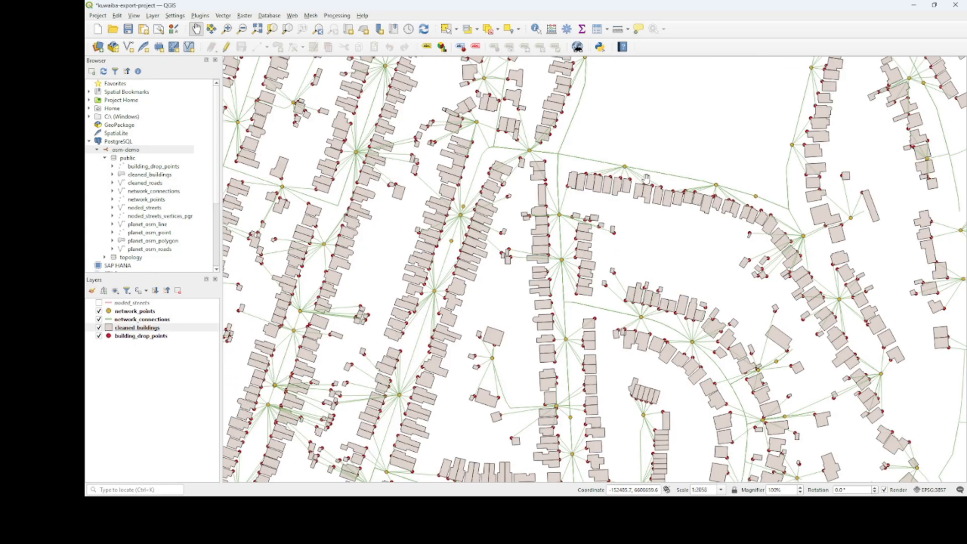
# - Return to Swagger UI and execute the /kuwaiba-network/kuwaibaRequisitionConnections request with its current parameters
pyautogui.click(914, 5)
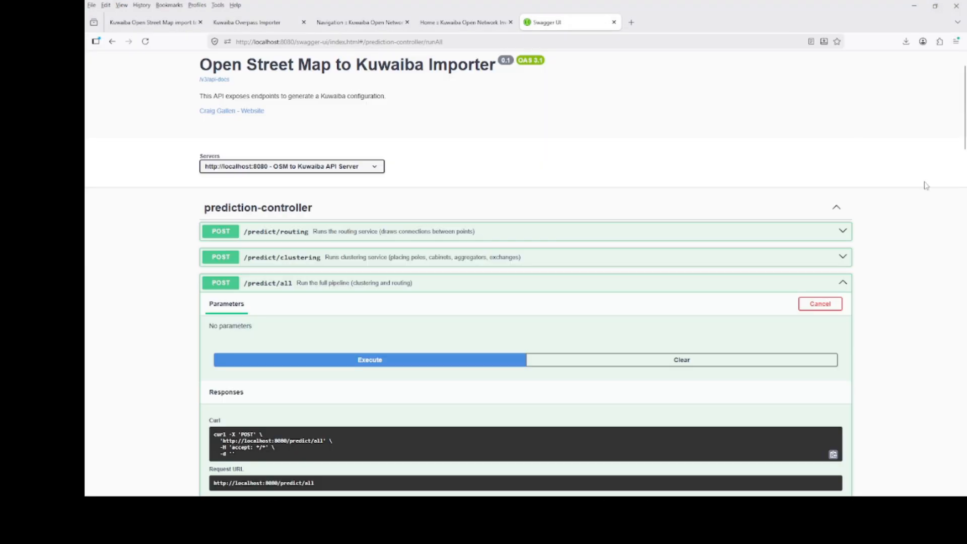
pyautogui.scroll(-1, 921, 215)
pyautogui.scroll(-15, 921, 215)
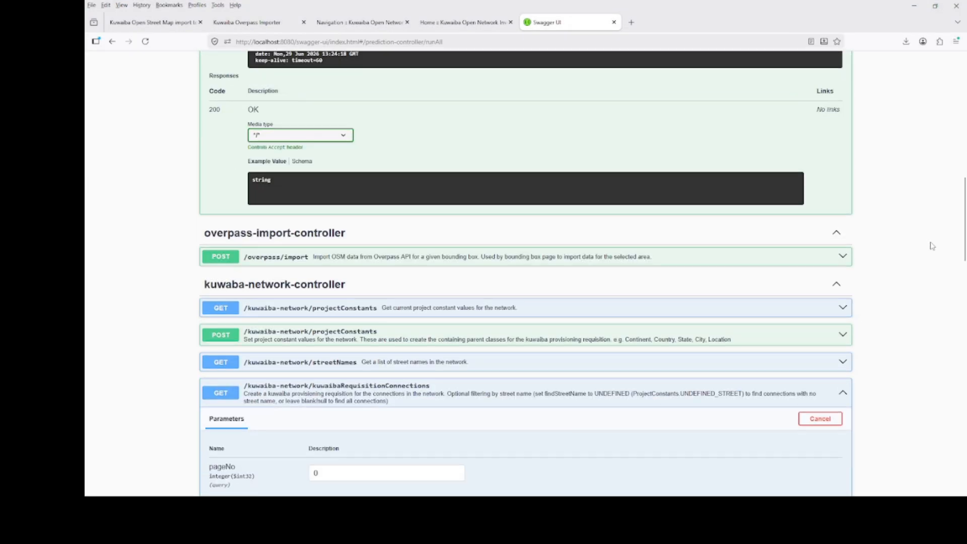
pyautogui.scroll(-3, 935, 252)
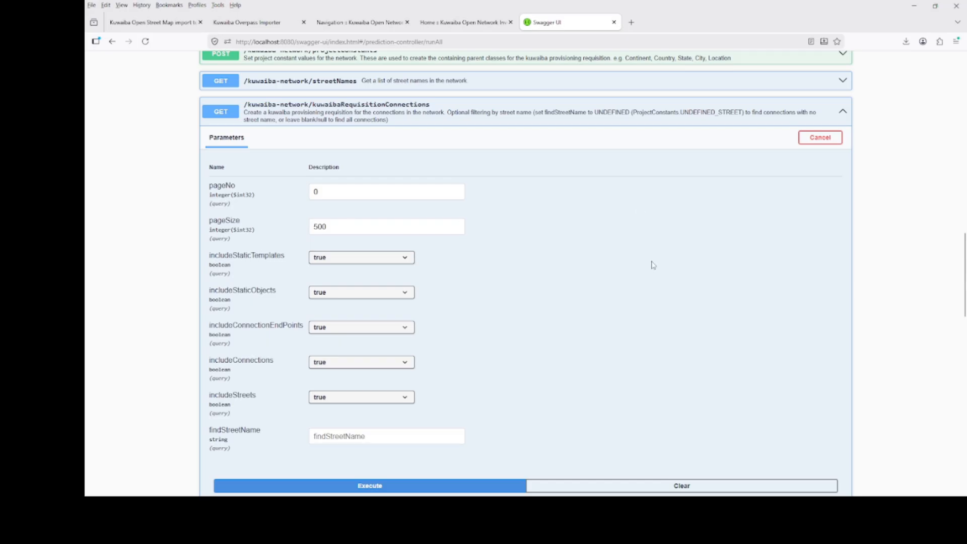
pyautogui.scroll(-3, 653, 267)
pyautogui.click(395, 347)
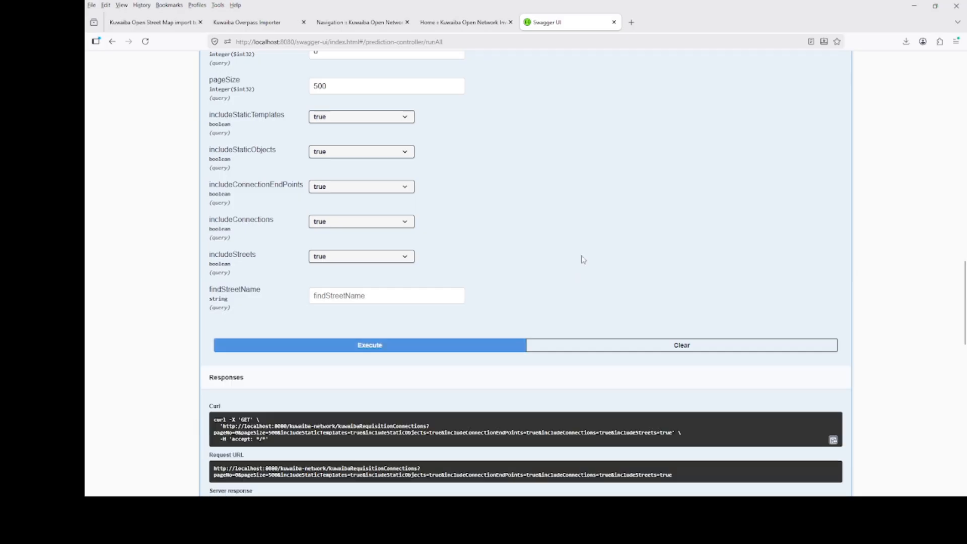
# - Examine the requisition's response body, from the template definitions to the distribution connections and their endpoints
pyautogui.scroll(-5, 596, 268)
pyautogui.scroll(-5, 570, 352)
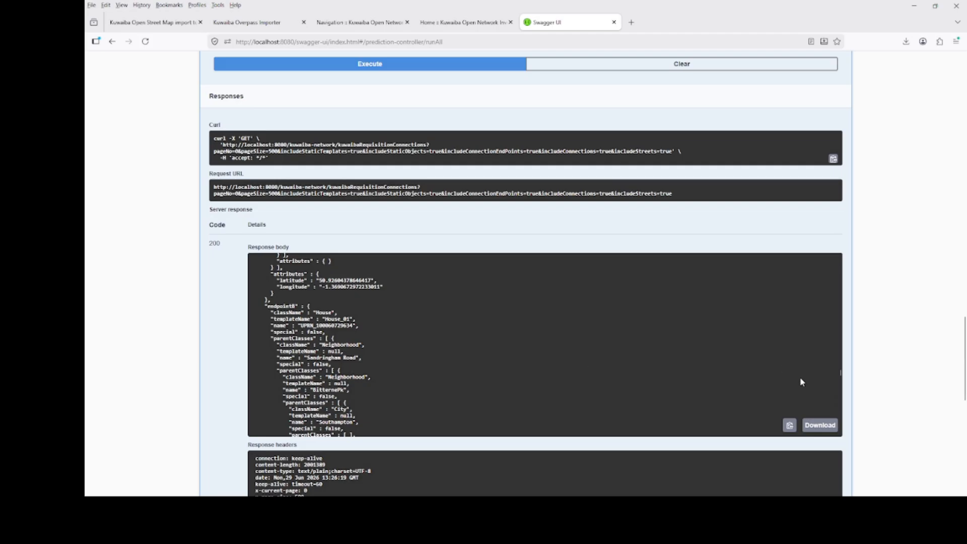
pyautogui.moveTo(841, 375); pyautogui.dragTo(834, 256)
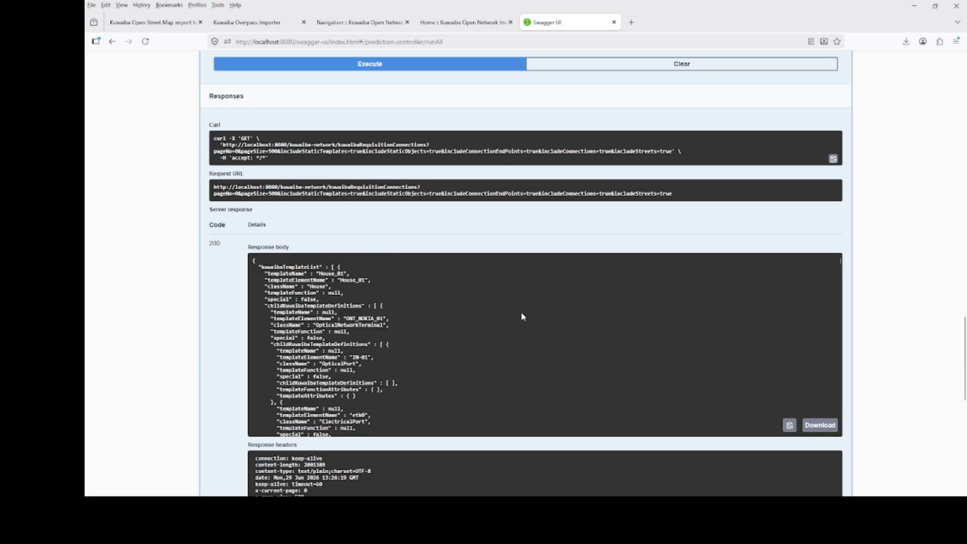
pyautogui.scroll(-5, 522, 317)
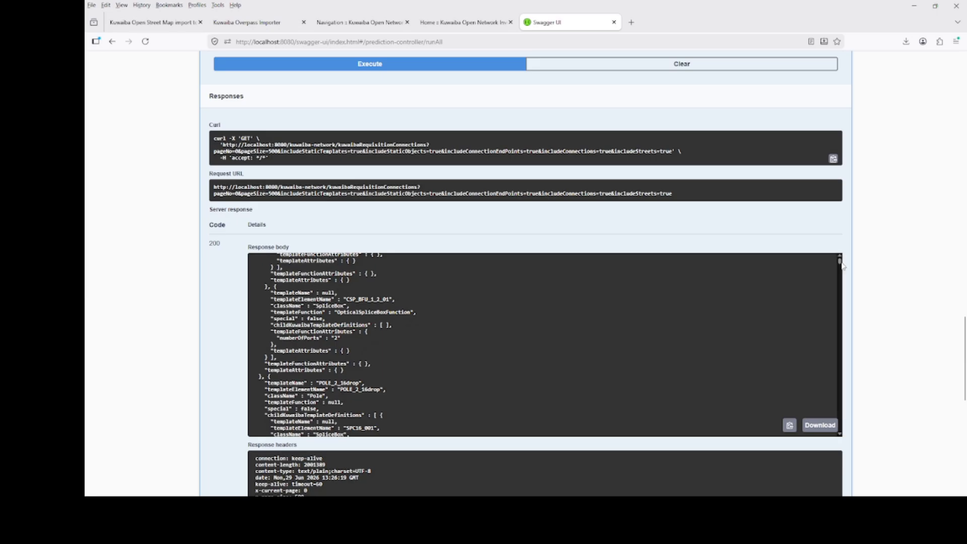
pyautogui.moveTo(842, 264); pyautogui.dragTo(834, 328)
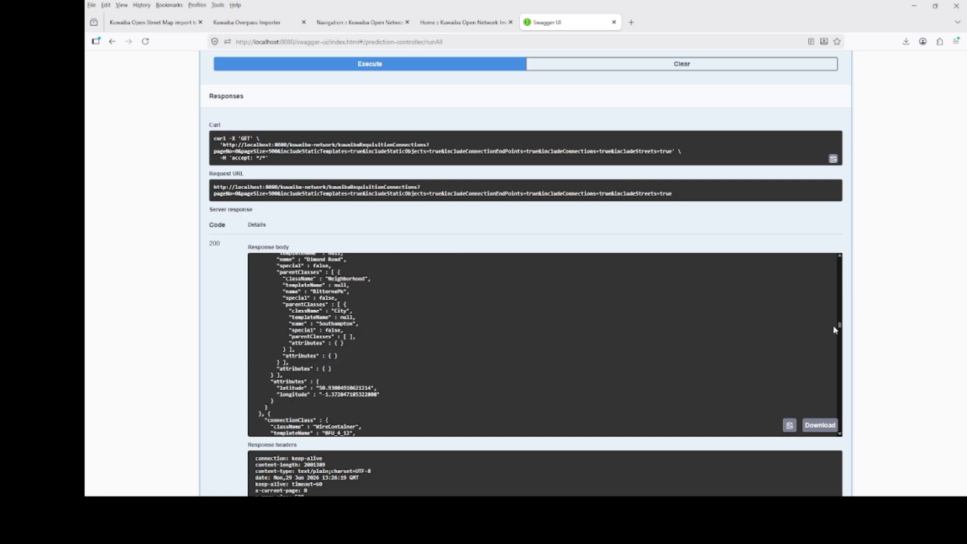
pyautogui.scroll(-5, 744, 330)
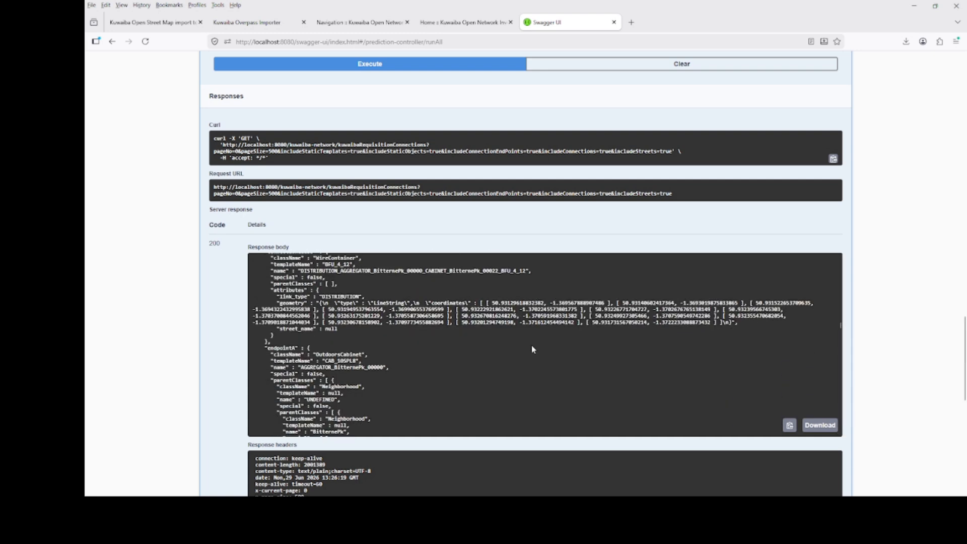
pyautogui.scroll(-10, 533, 348)
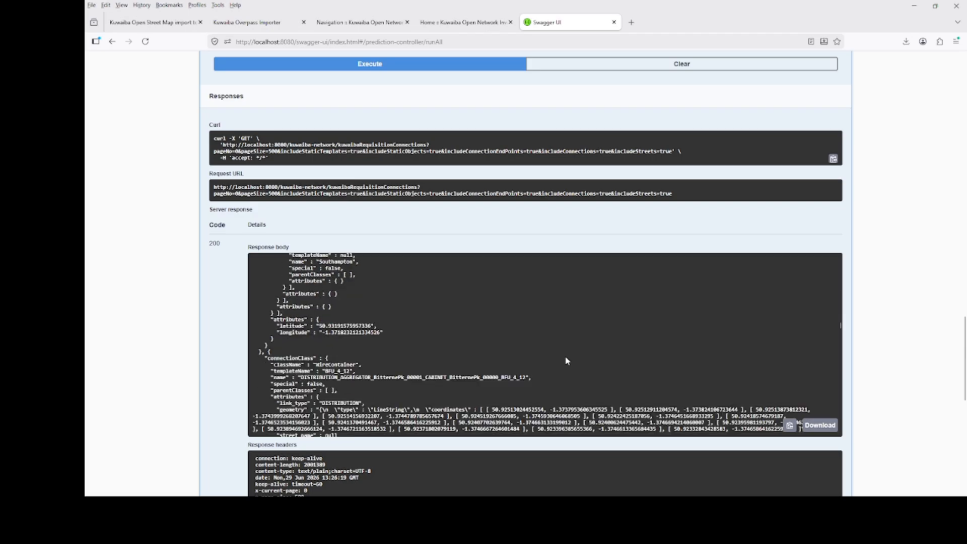
pyautogui.scroll(-5, 568, 360)
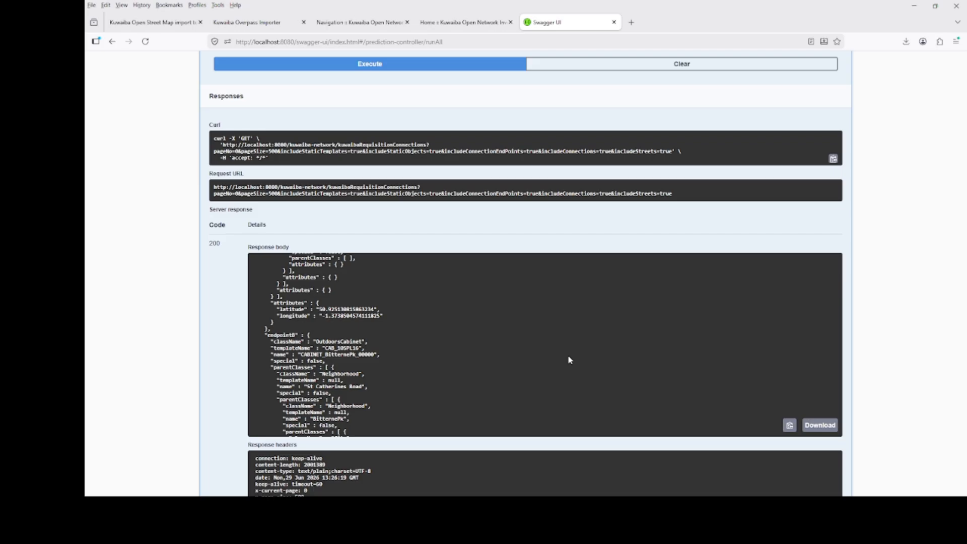
# - Switch to Kuwaiba, open the Task Manager in a new browser tab and load the EntimossKuwaibaProvisioningTask_v2 script
pyautogui.click(473, 26)
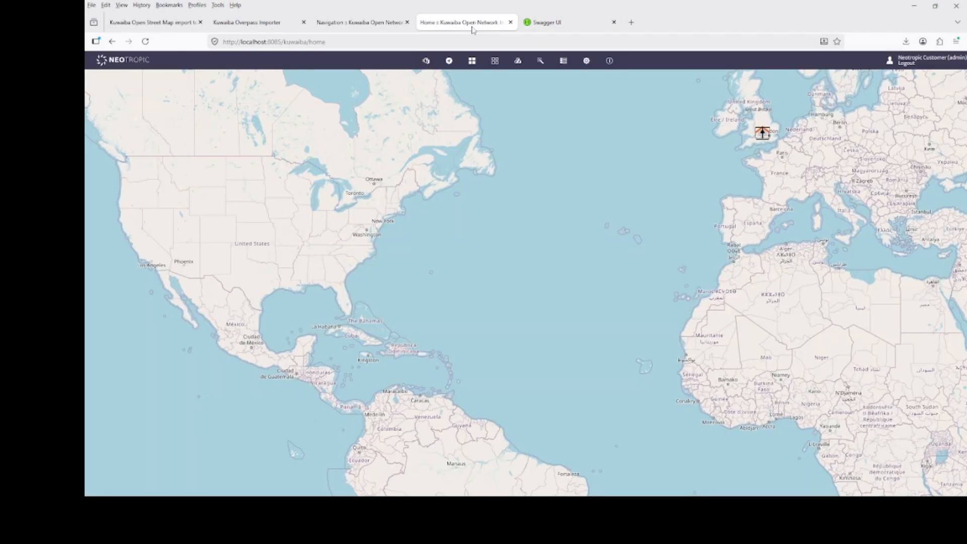
pyautogui.click(426, 61)
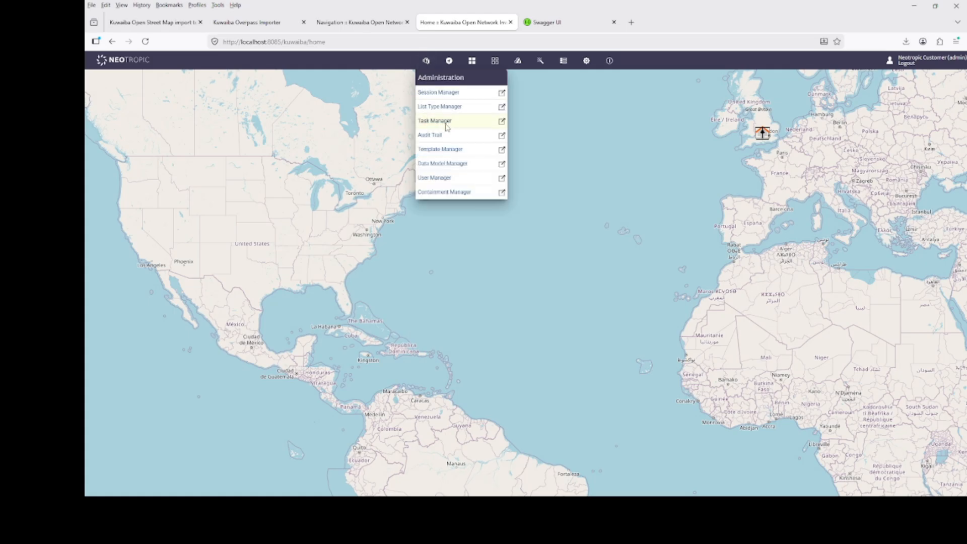
pyautogui.click(502, 122)
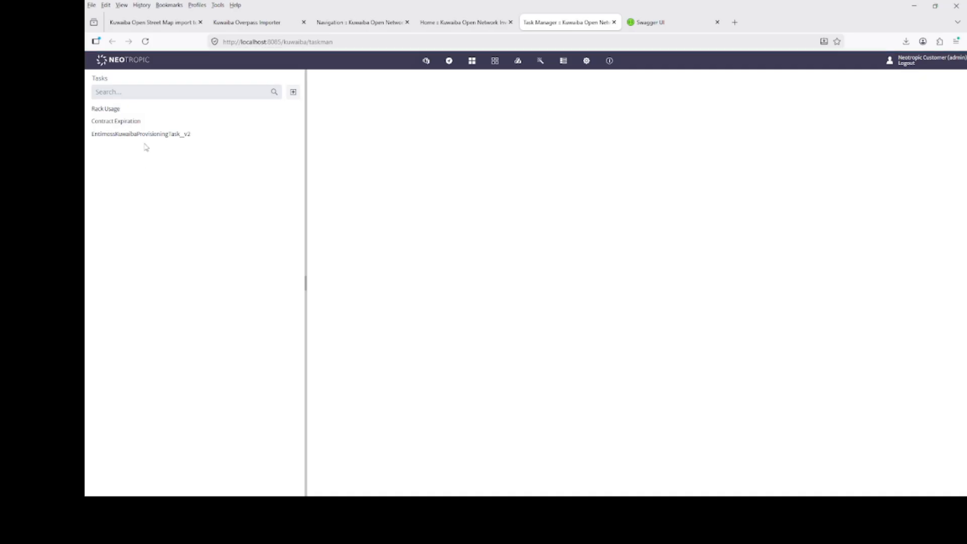
pyautogui.click(147, 135)
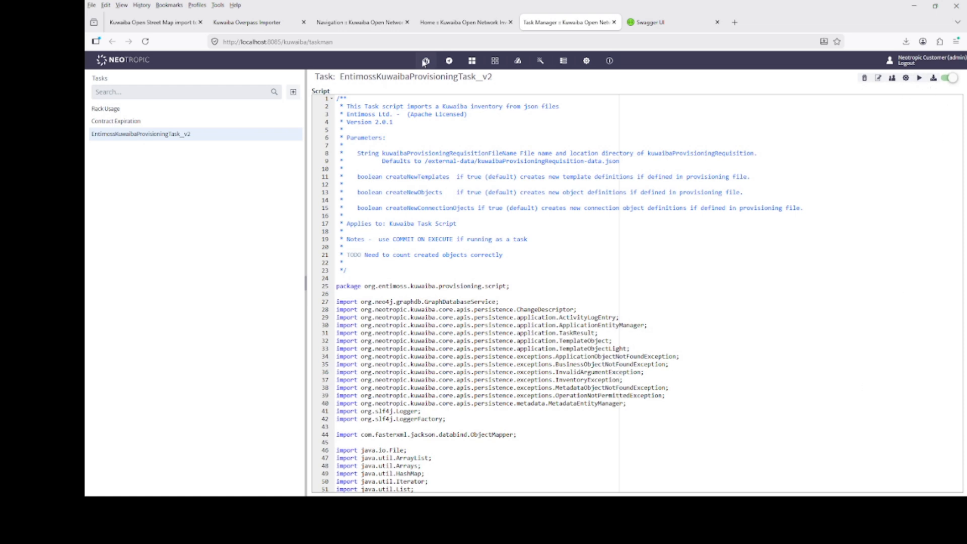
# - Open the Navigation module and browse from the root through Europe, United Kingdom, Hampshire and Southampton to the BitternePk neighborhood
pyautogui.click(449, 61)
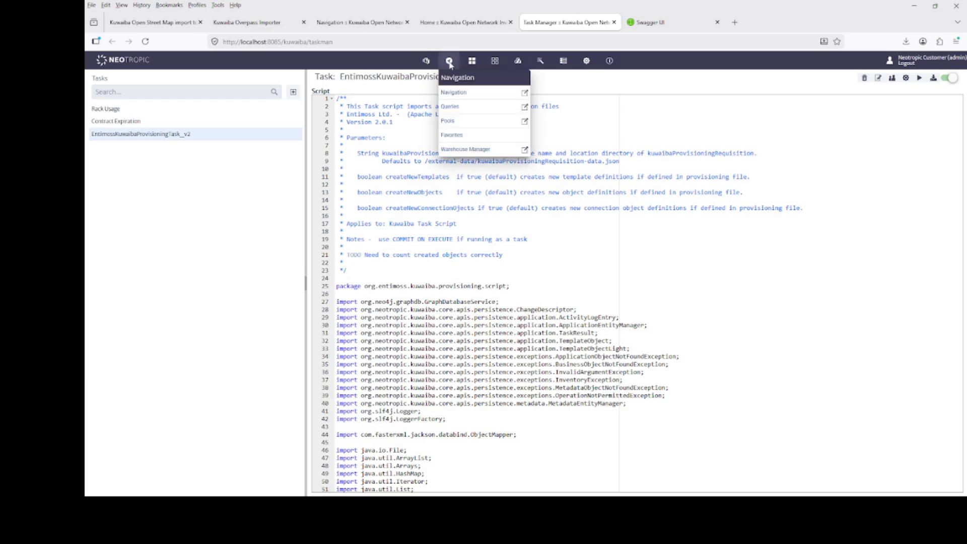
pyautogui.click(452, 94)
pyautogui.click(488, 105)
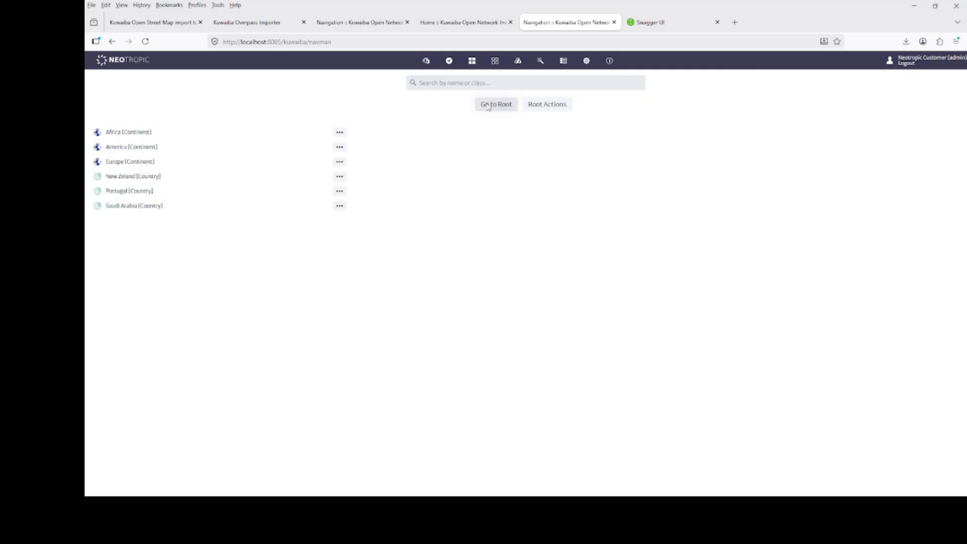
pyautogui.click(110, 162)
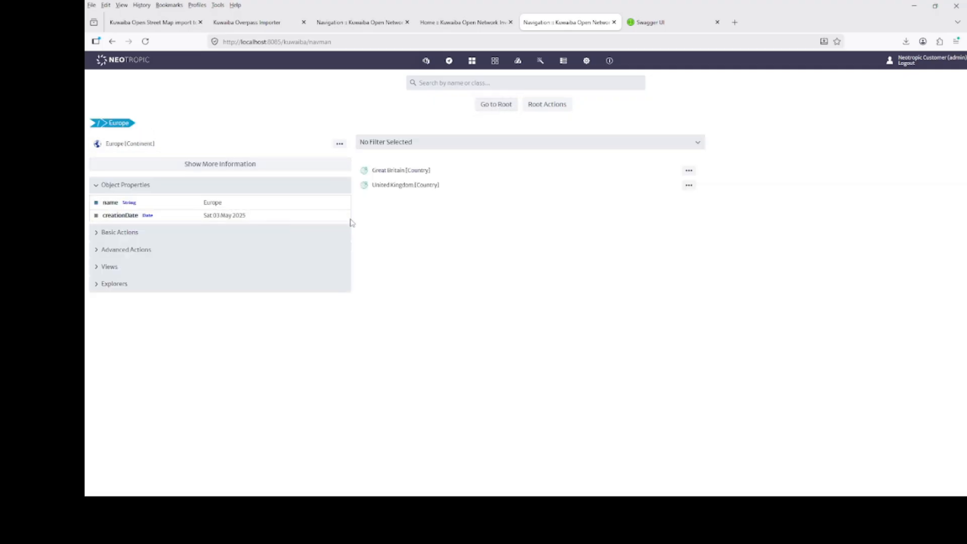
pyautogui.click(366, 186)
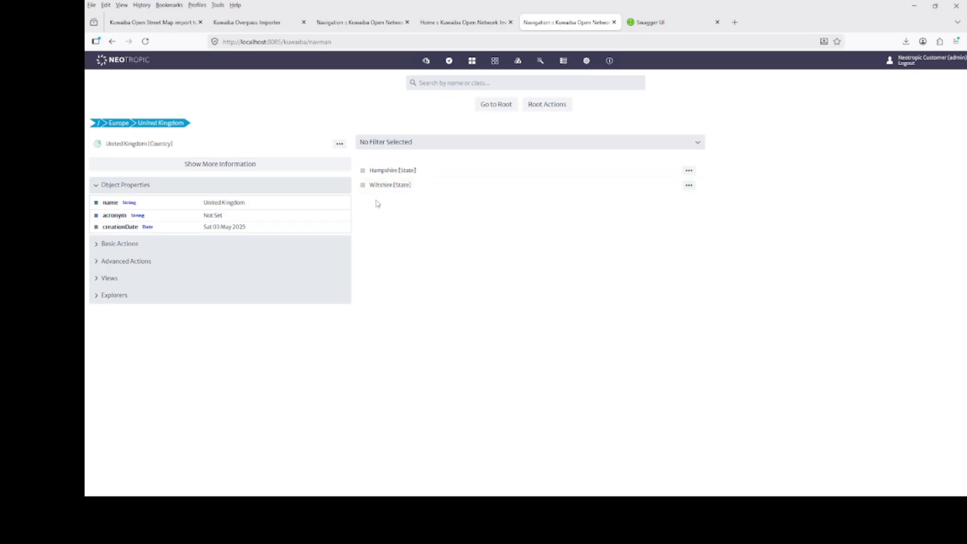
pyautogui.click(367, 171)
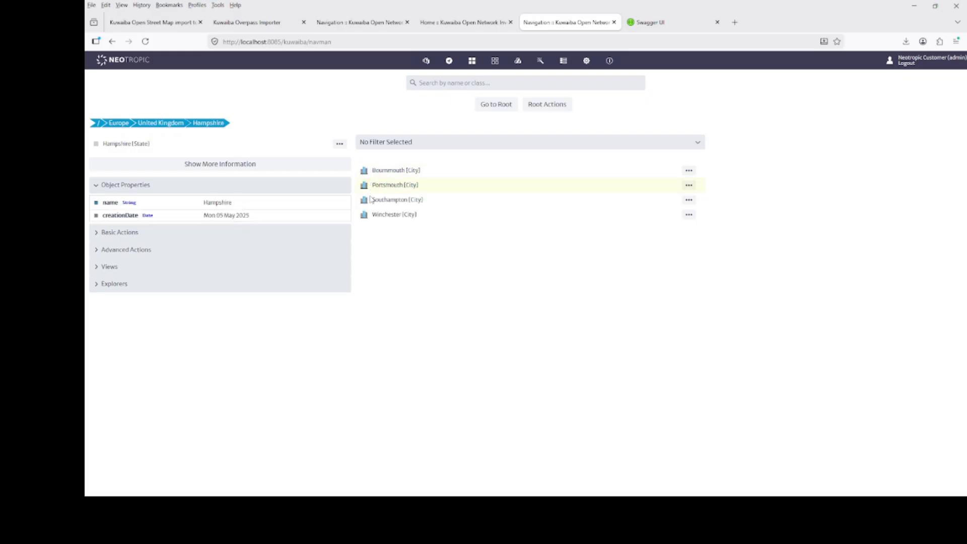
pyautogui.click(369, 201)
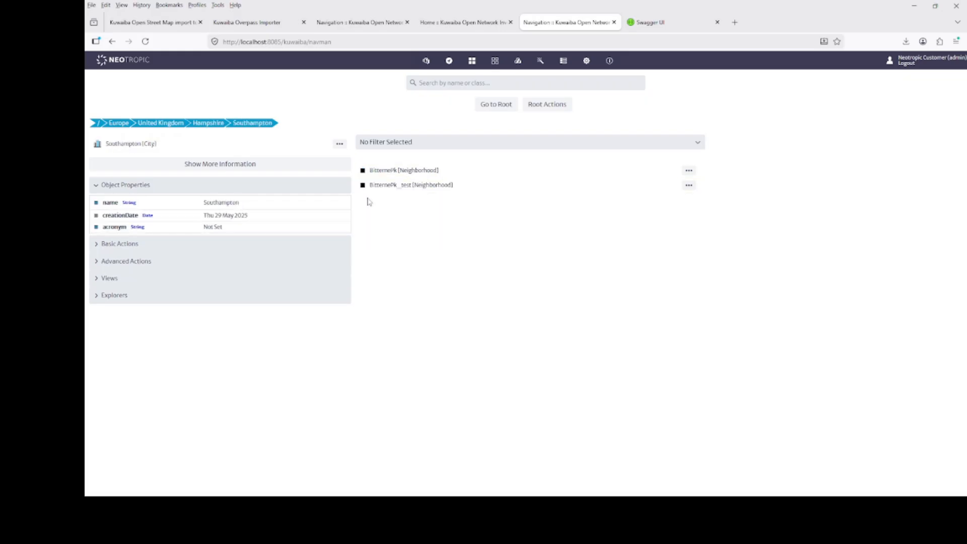
pyautogui.click(379, 173)
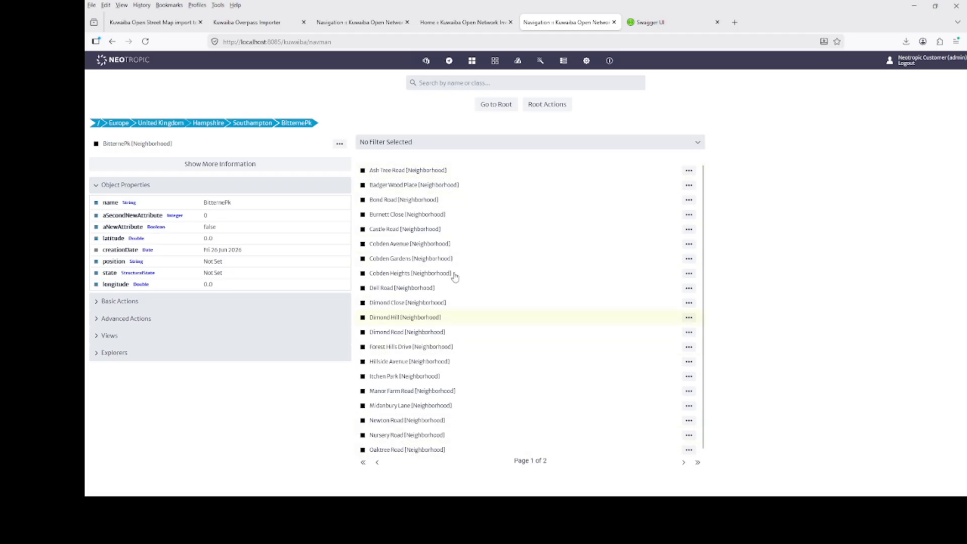
# - Open Cobden Gardens, its first listed house and that house's ONT_NOKIA_01 to inspect the imported equipment
pyautogui.click(362, 261)
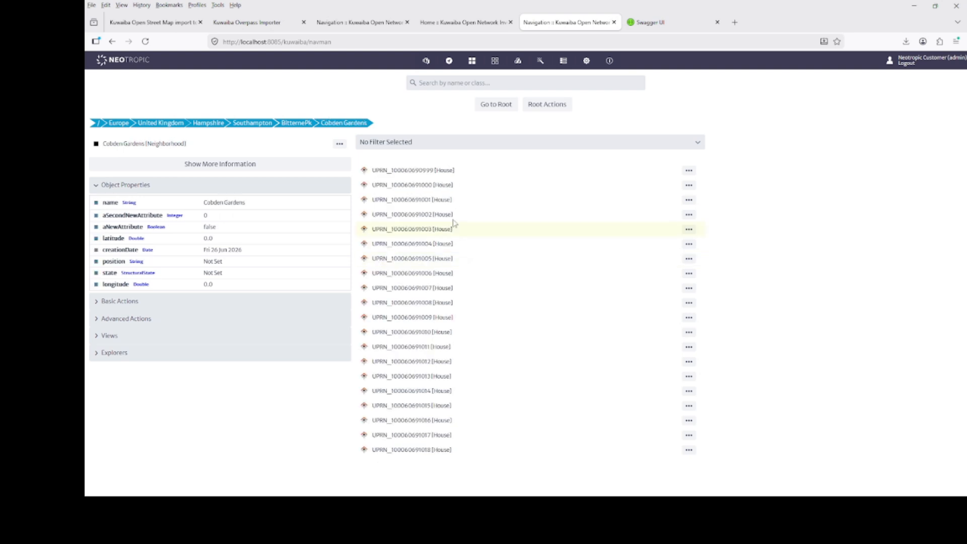
pyautogui.click(365, 171)
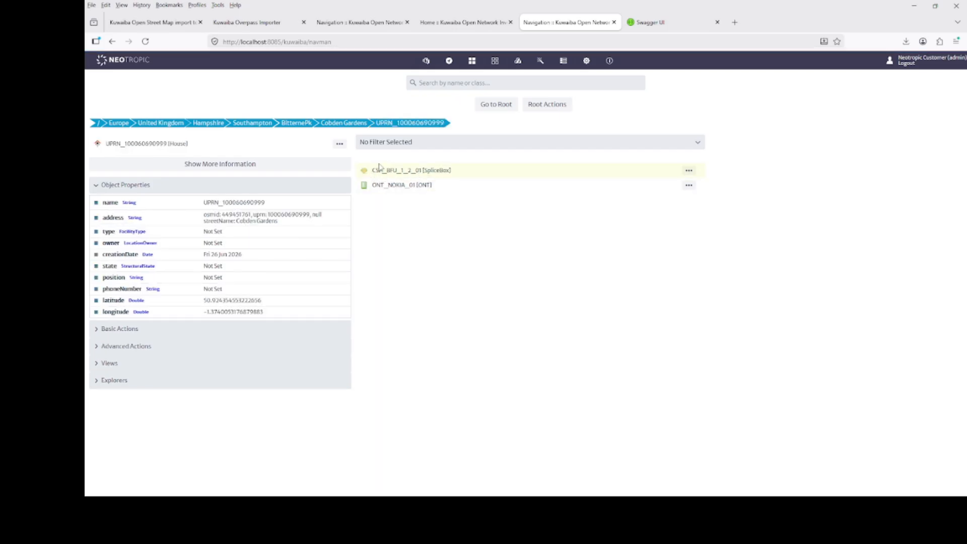
pyautogui.click(366, 191)
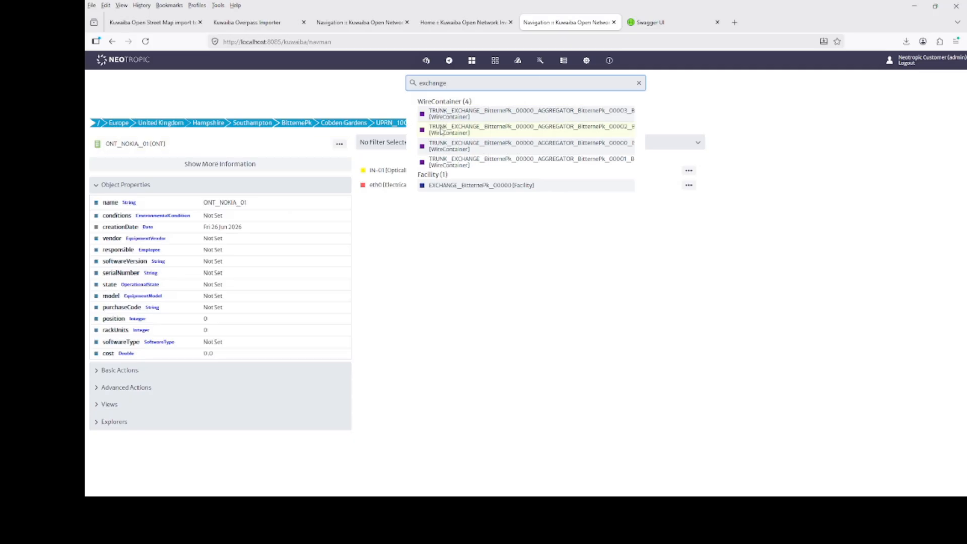
# - Search for "exchange", open the trunk wire container ending at AGGREGATOR_BitternePk_00003 and start editing its connections
pyautogui.click(445, 113)
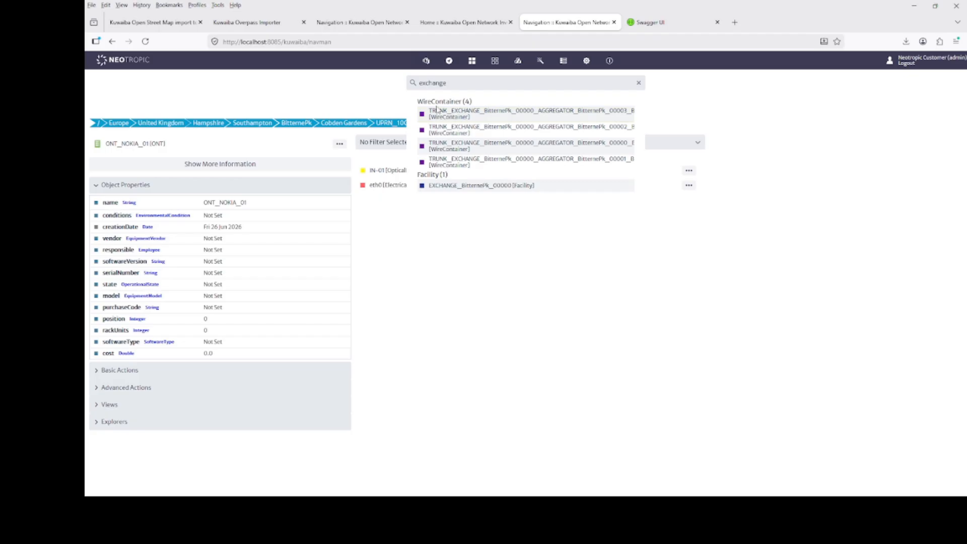
pyautogui.click(427, 115)
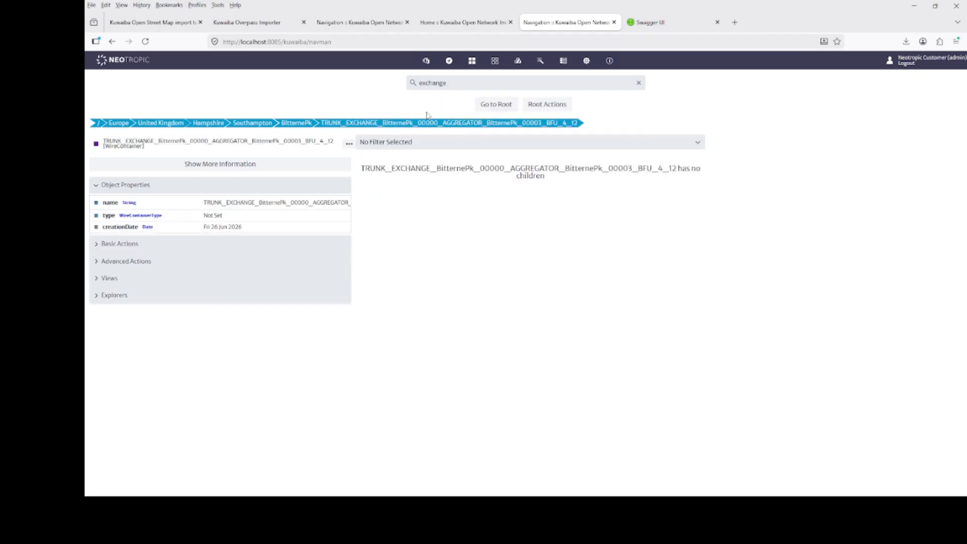
pyautogui.click(101, 279)
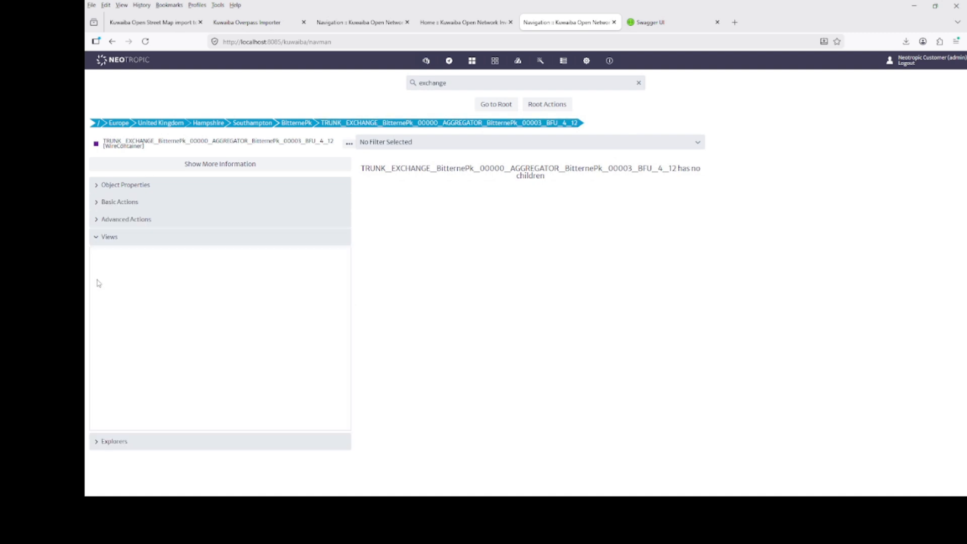
pyautogui.click(101, 219)
pyautogui.click(102, 284)
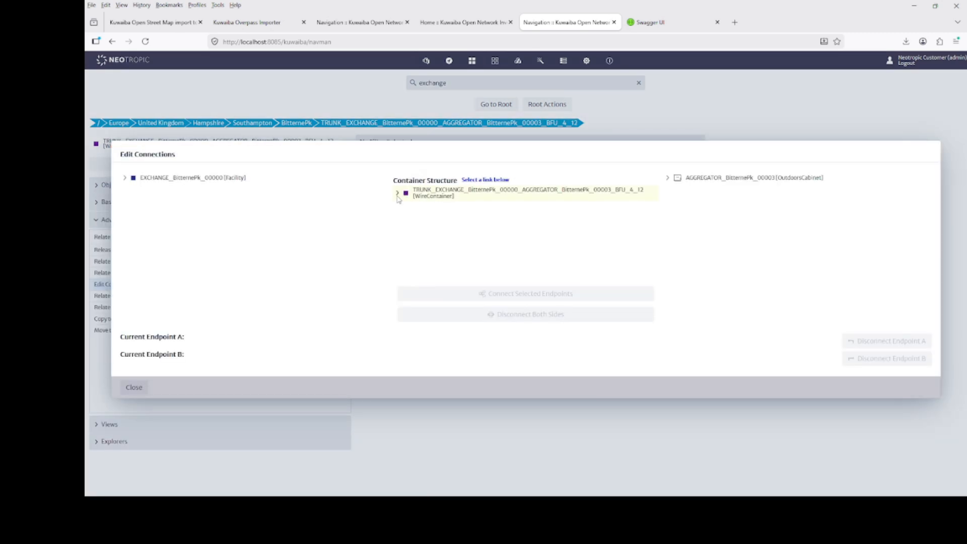
# - Expand the trunk's 01-Blue container and select port PON-001 on card-002 of OLT_NOKIA_01_002 in the exchange rack
pyautogui.click(398, 194)
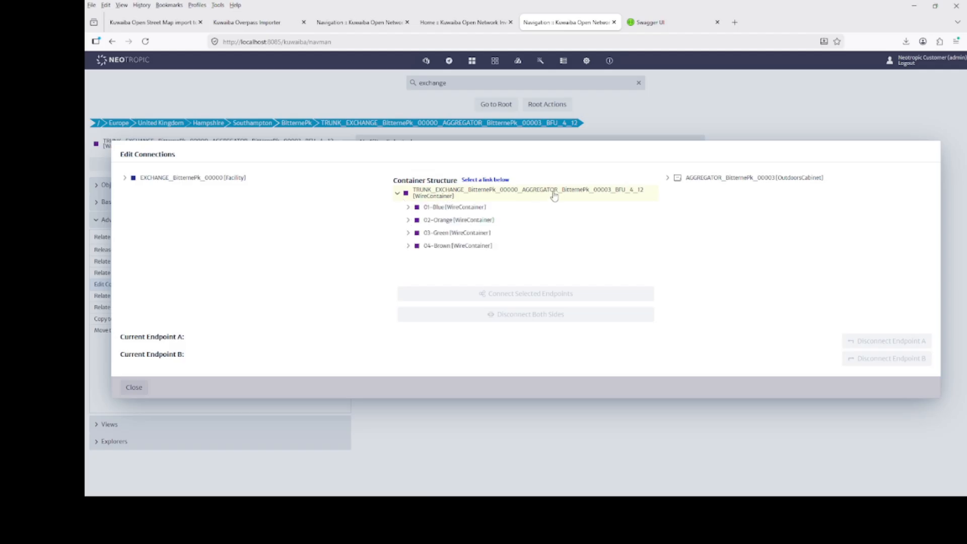
pyautogui.click(408, 208)
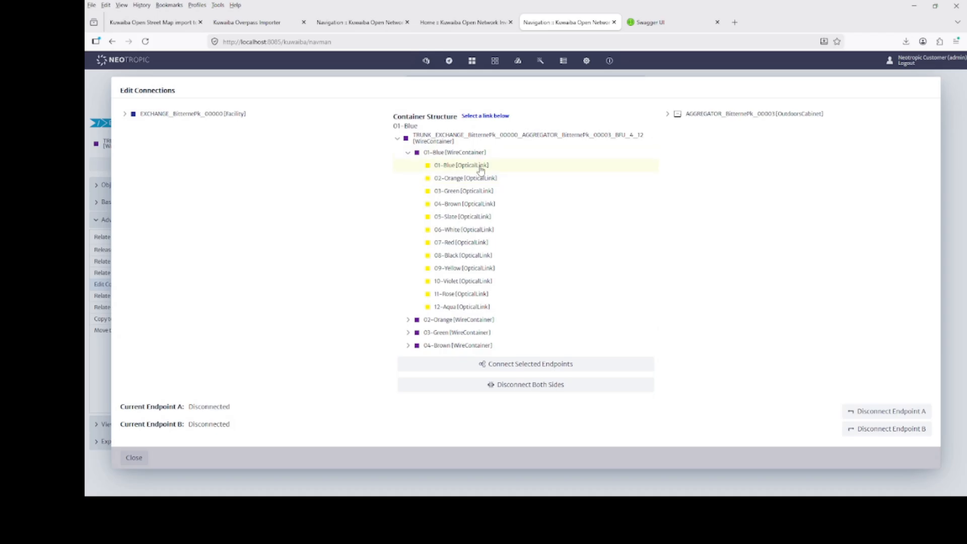
pyautogui.click(124, 115)
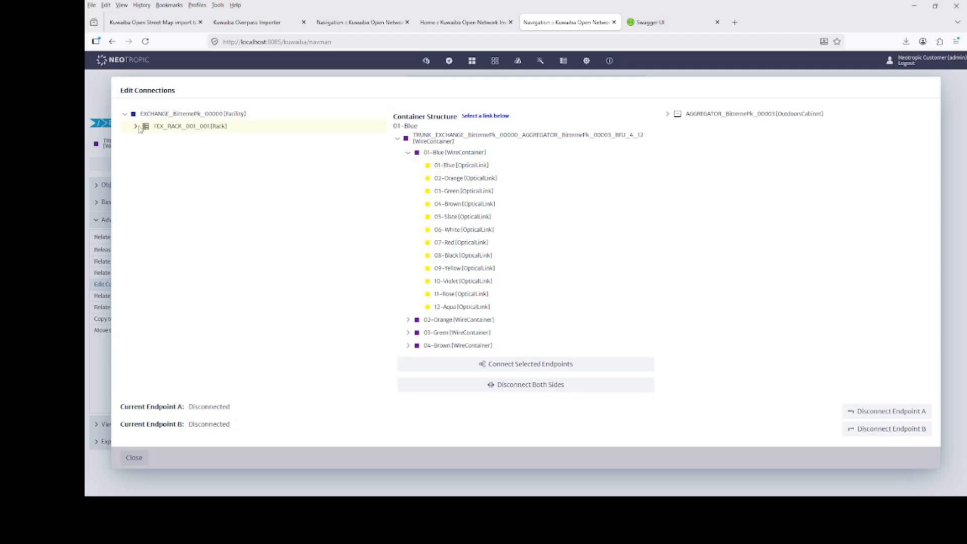
pyautogui.click(135, 126)
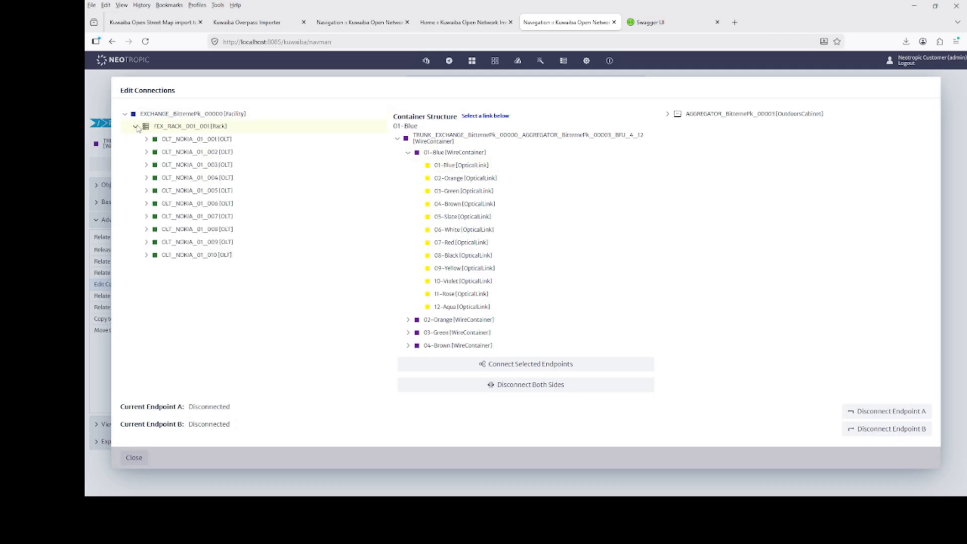
pyautogui.click(146, 152)
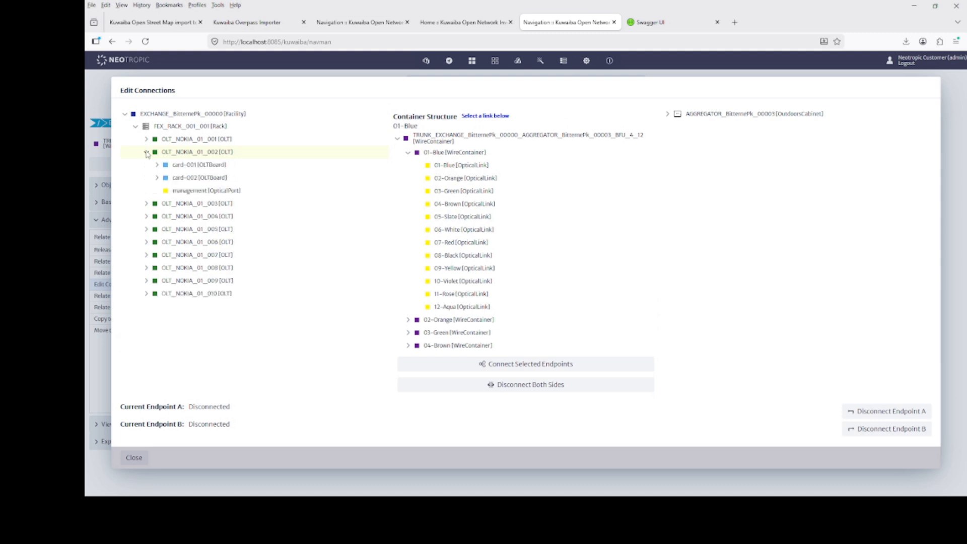
pyautogui.click(157, 178)
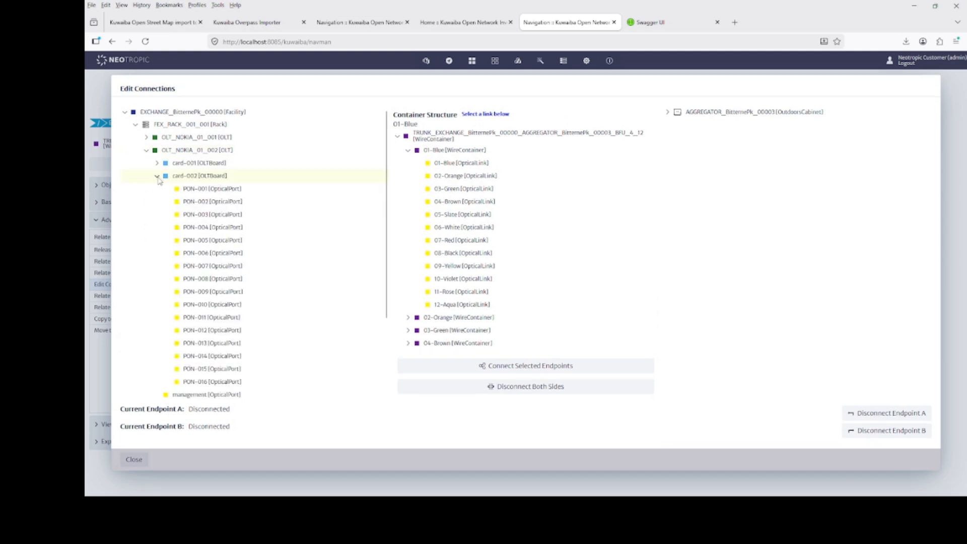
pyautogui.click(205, 191)
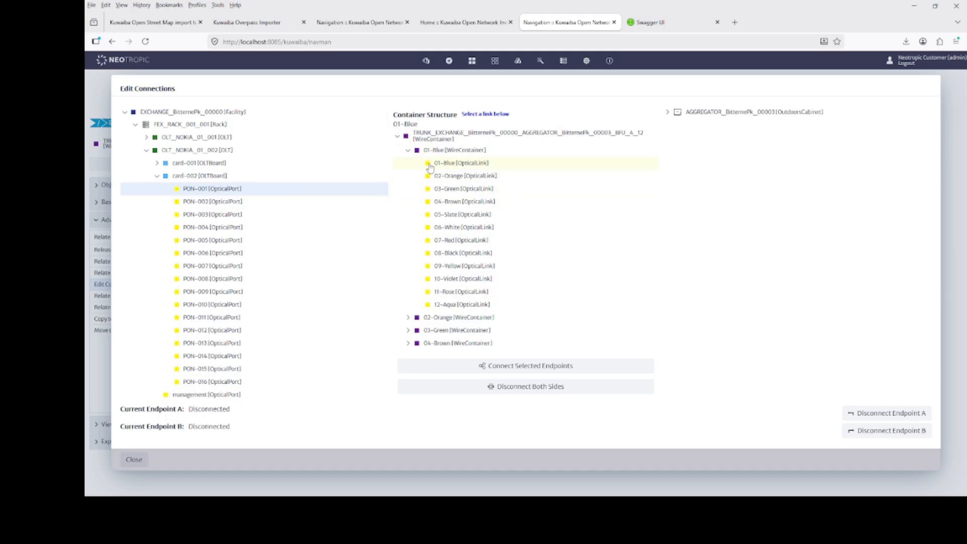
# - Connect the 01-Blue optical link from PON-001 to port IN-001 of splitter SPL8_002 in the aggregator cabinet, and close the connection editor
pyautogui.click(432, 165)
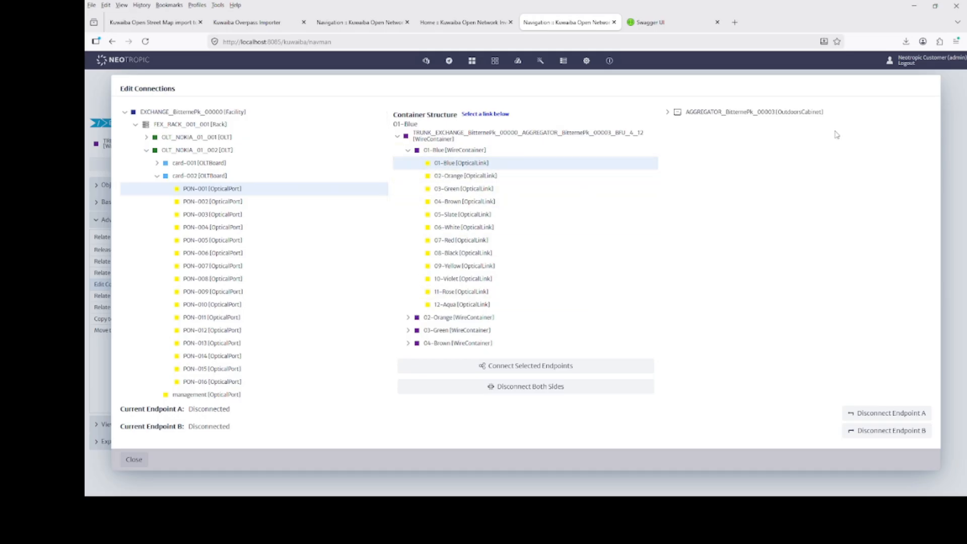
pyautogui.click(667, 112)
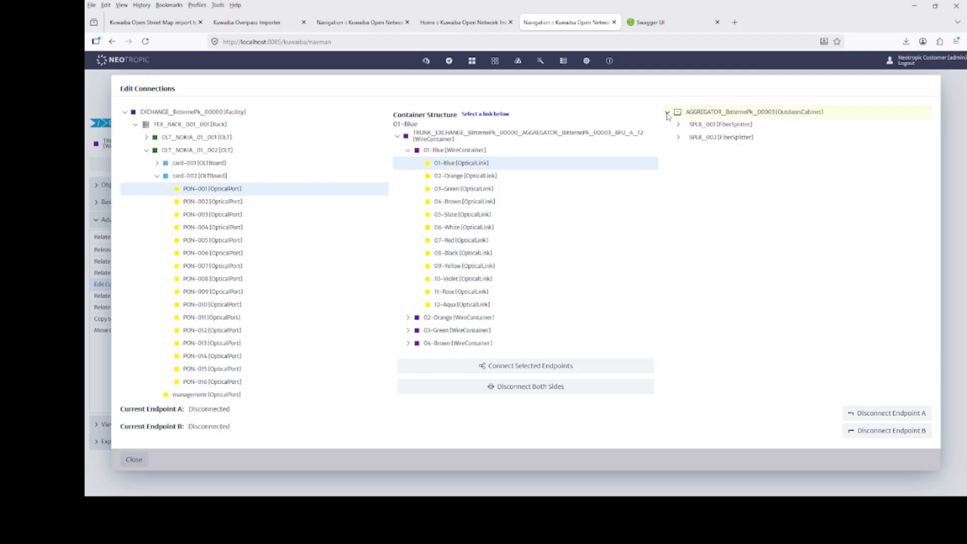
pyautogui.click(679, 138)
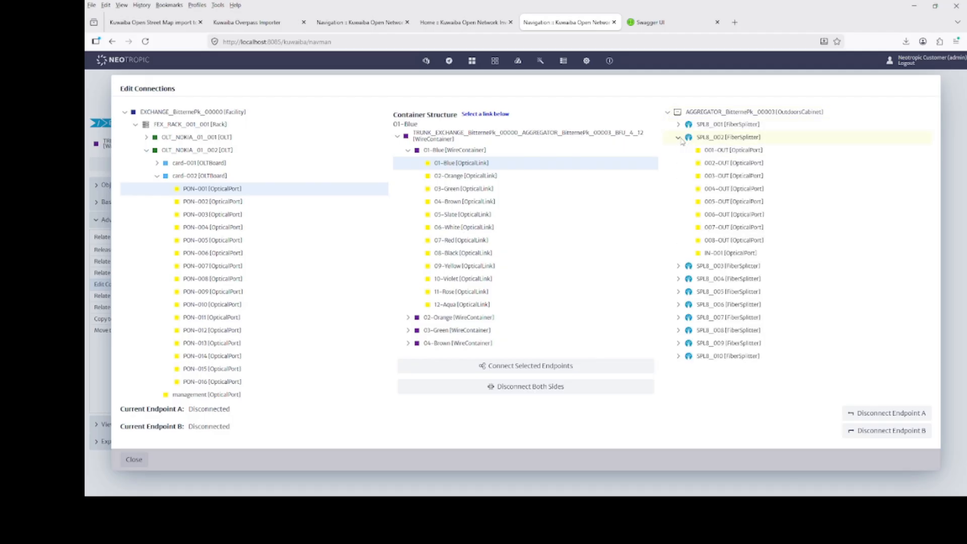
pyautogui.click(704, 254)
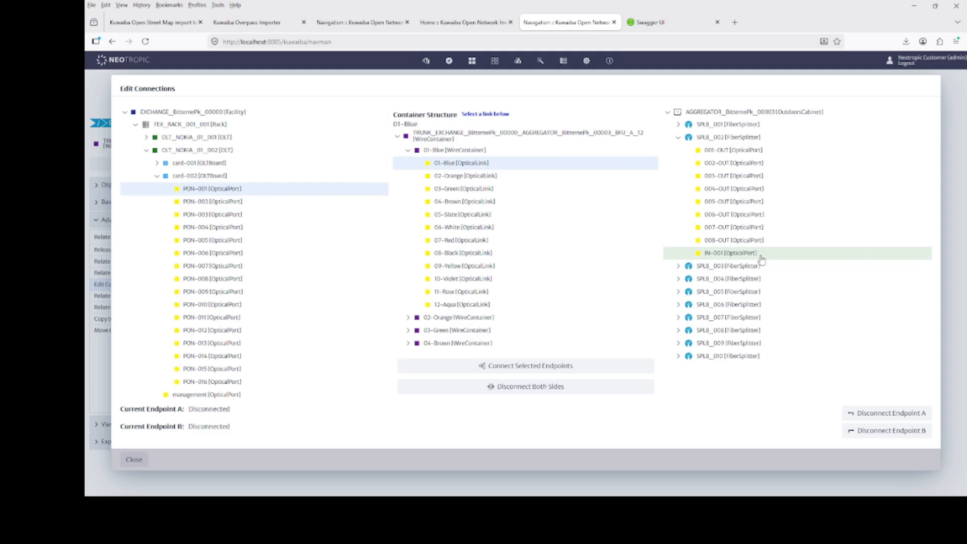
pyautogui.click(530, 370)
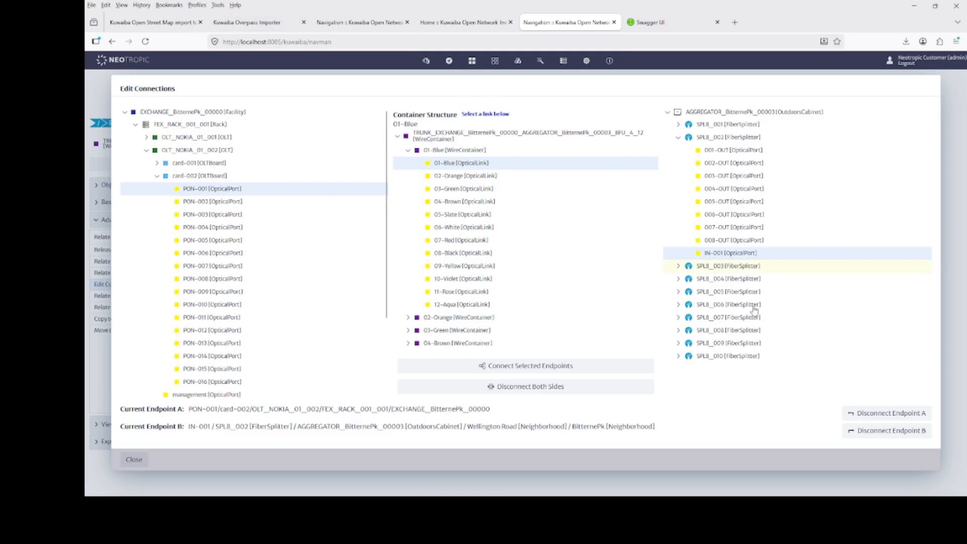
pyautogui.click(134, 460)
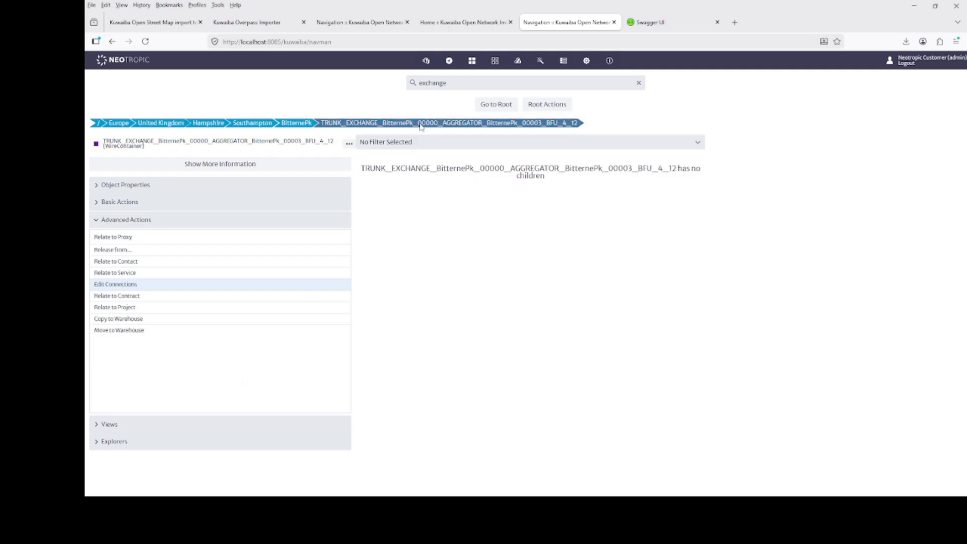
# - Search for "exchang", open the EXCHANGE_BitternePk_00000 facility and list its available views
pyautogui.click(458, 84)
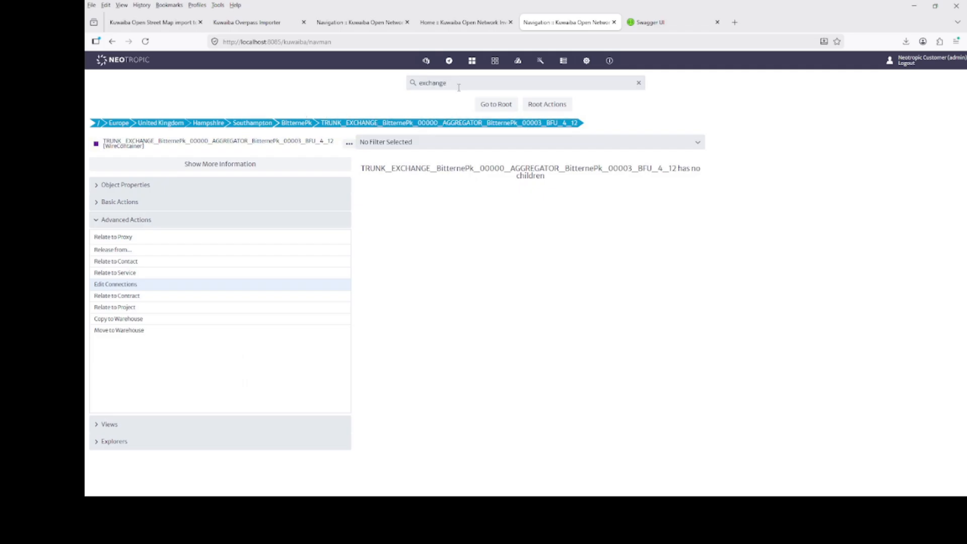
pyautogui.press('BackSpace')
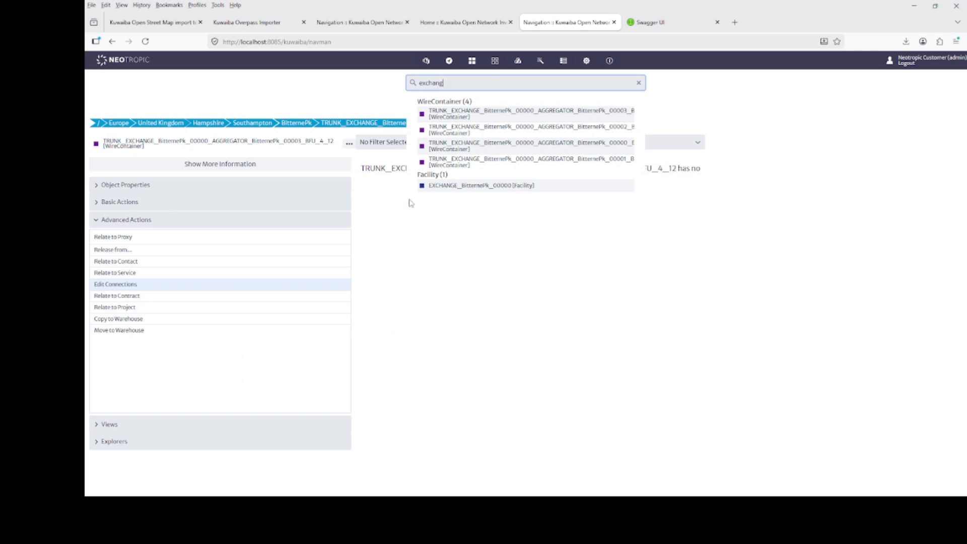
pyautogui.click(426, 190)
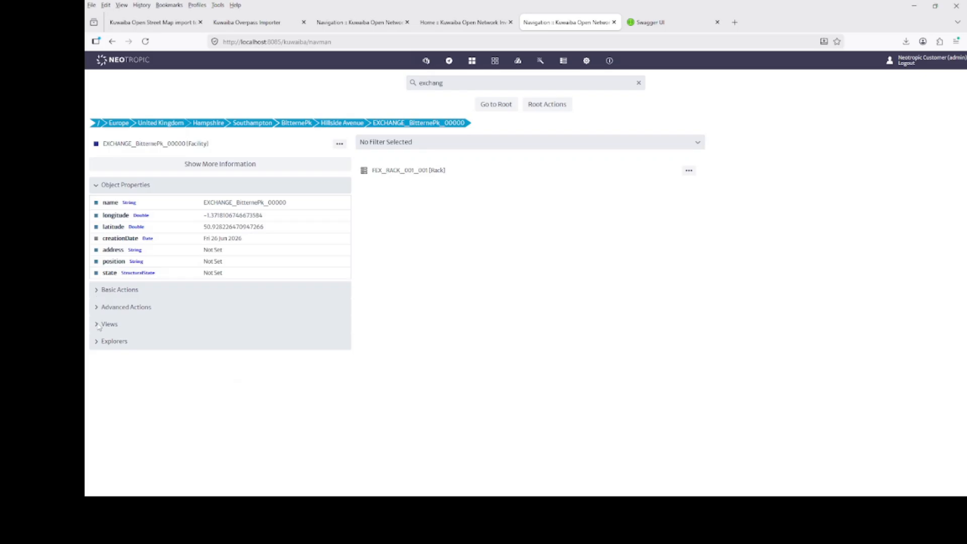
pyautogui.click(99, 326)
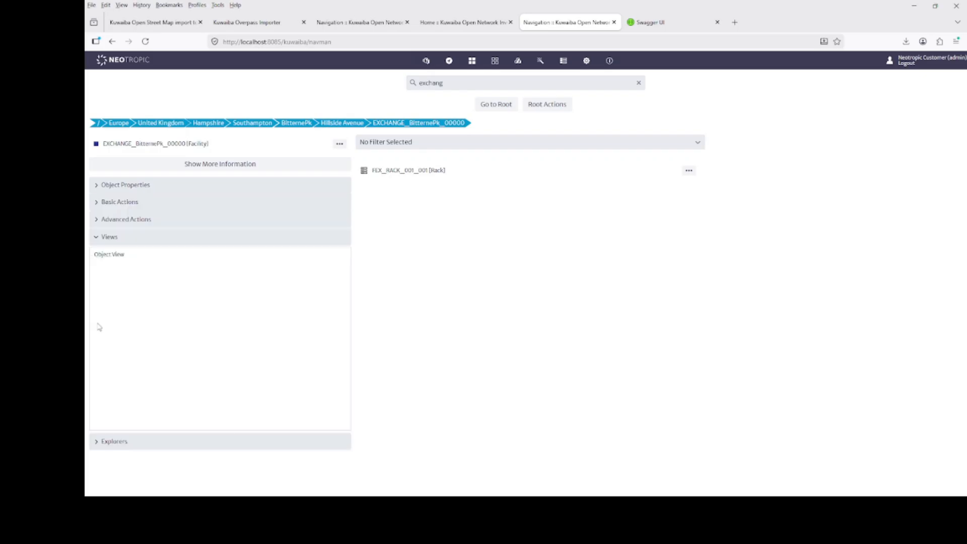
# - Open the Rack View of FEX_RACK_001_001 and examine the rack units holding the OLTs
pyautogui.click(369, 172)
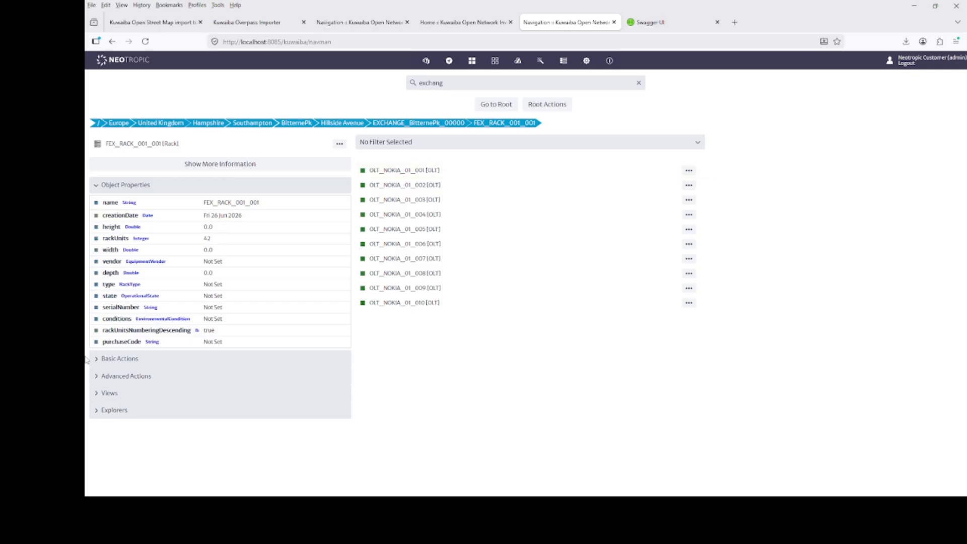
pyautogui.click(98, 394)
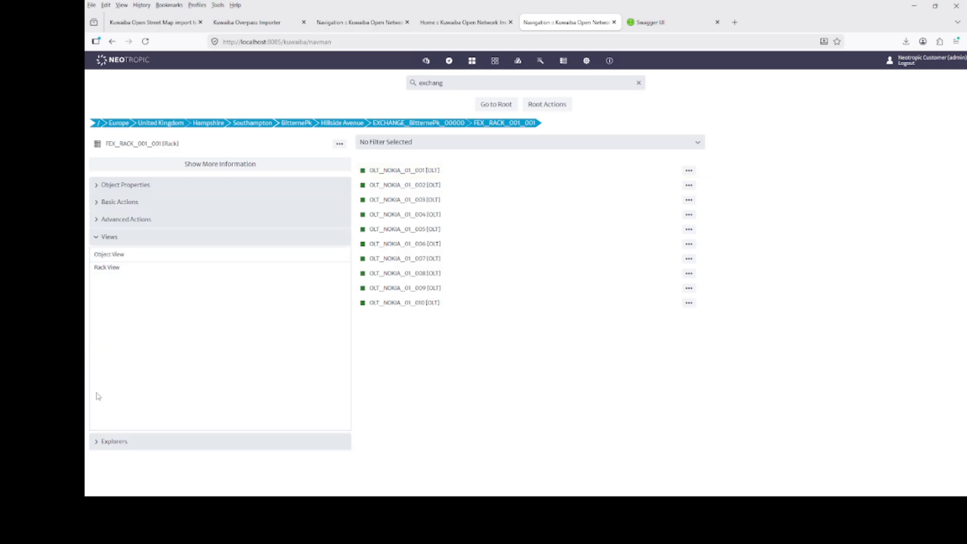
pyautogui.click(101, 268)
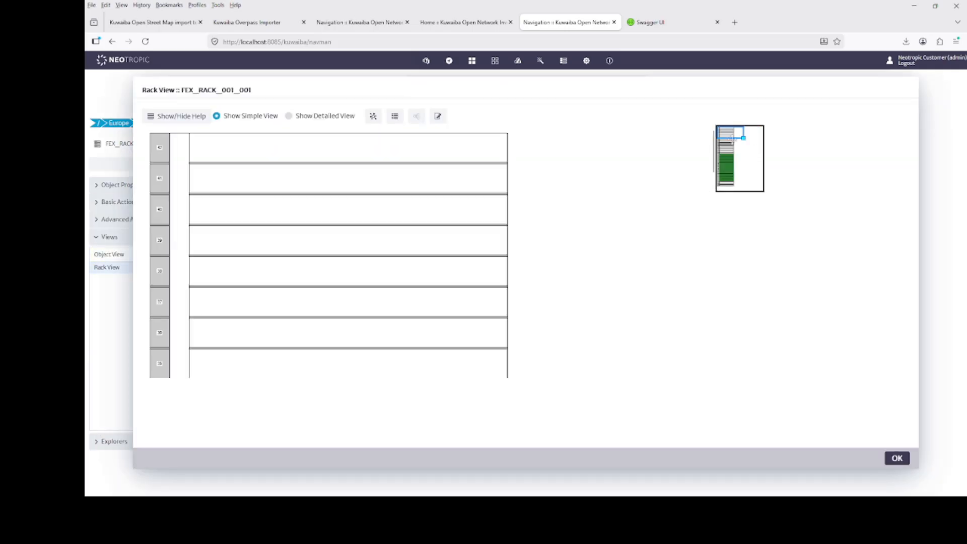
pyautogui.moveTo(734, 136)
pyautogui.mouseDown()
pyautogui.moveTo(735, 164)
pyautogui.moveTo(735, 153)
pyautogui.mouseUp()
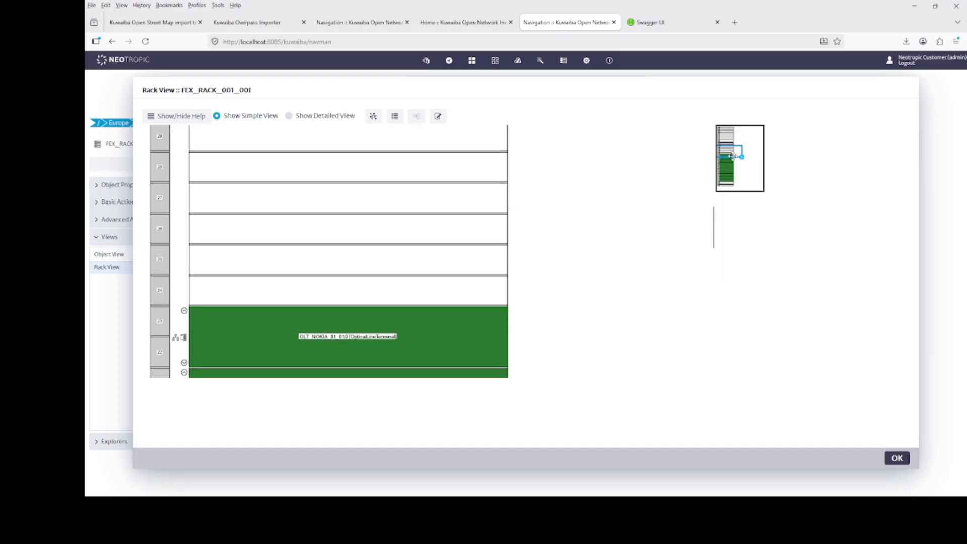
# - Close the rack view and open the Physical Tree View of port PON-001 on card-001 of OLT_NOKIA_01_001
pyautogui.click(899, 458)
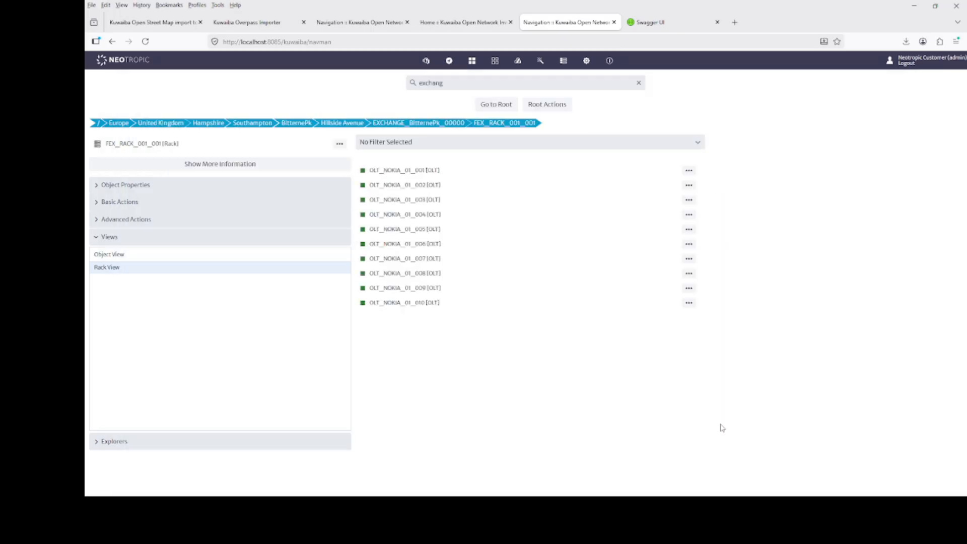
pyautogui.click(363, 175)
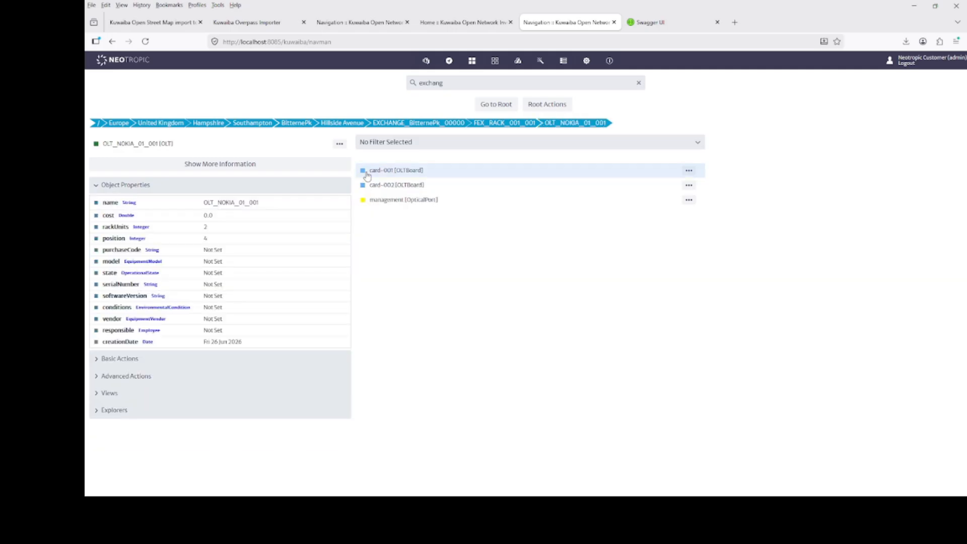
pyautogui.click(367, 173)
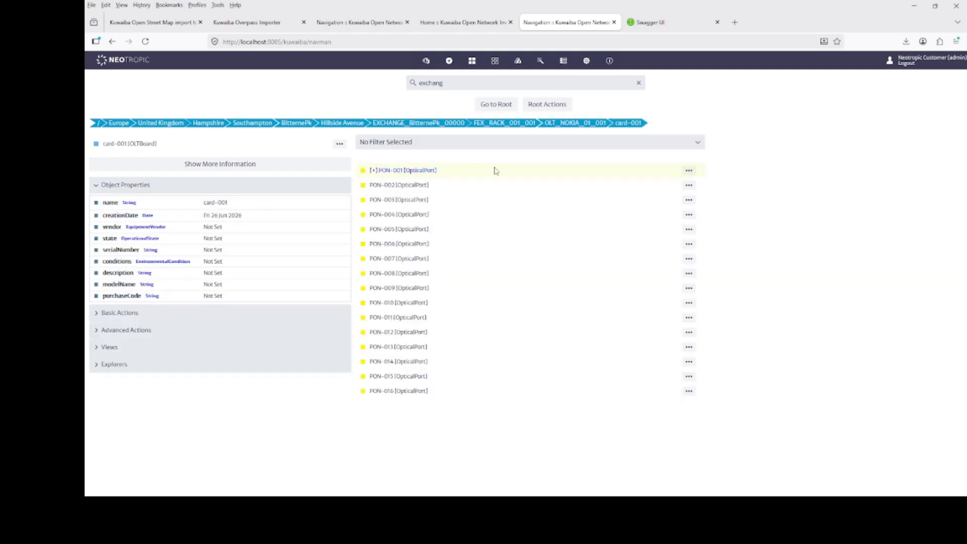
pyautogui.click(365, 172)
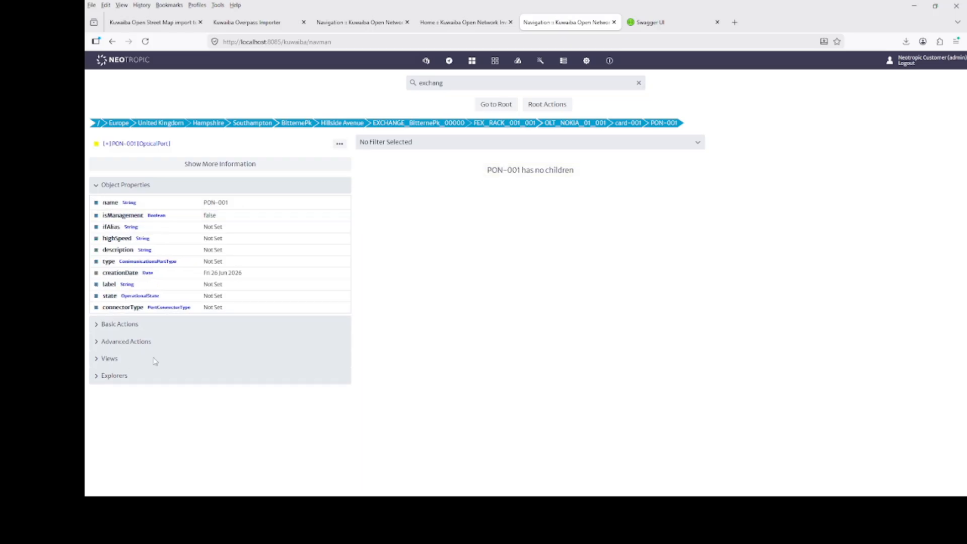
pyautogui.click(98, 359)
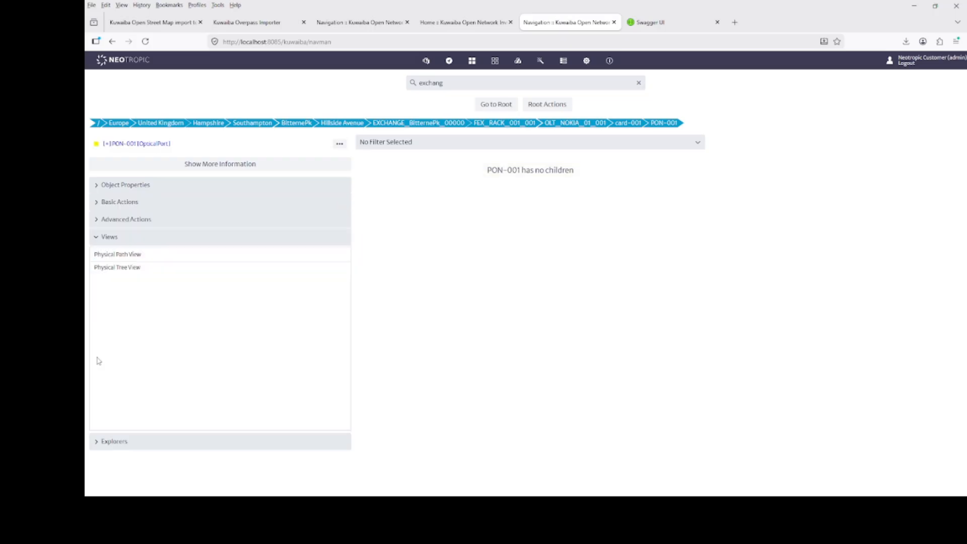
pyautogui.click(107, 273)
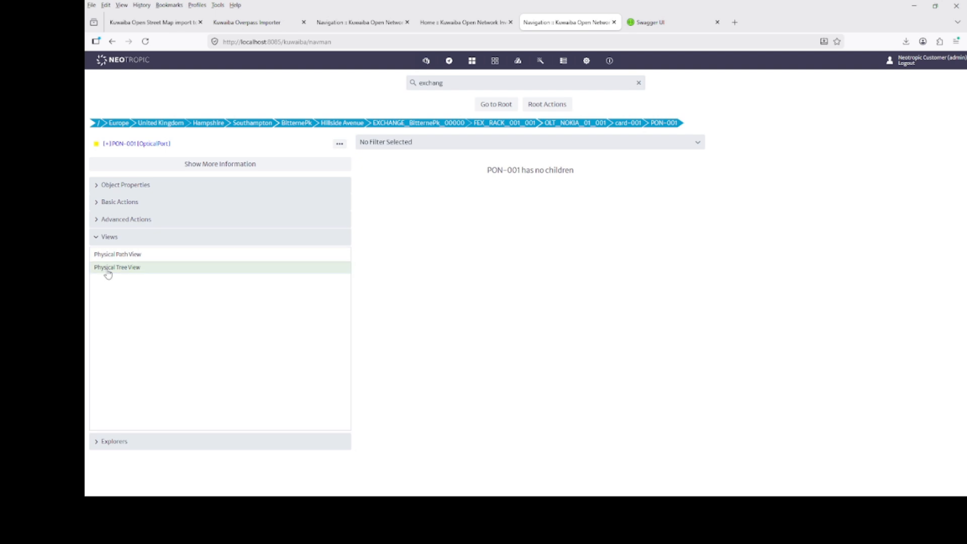